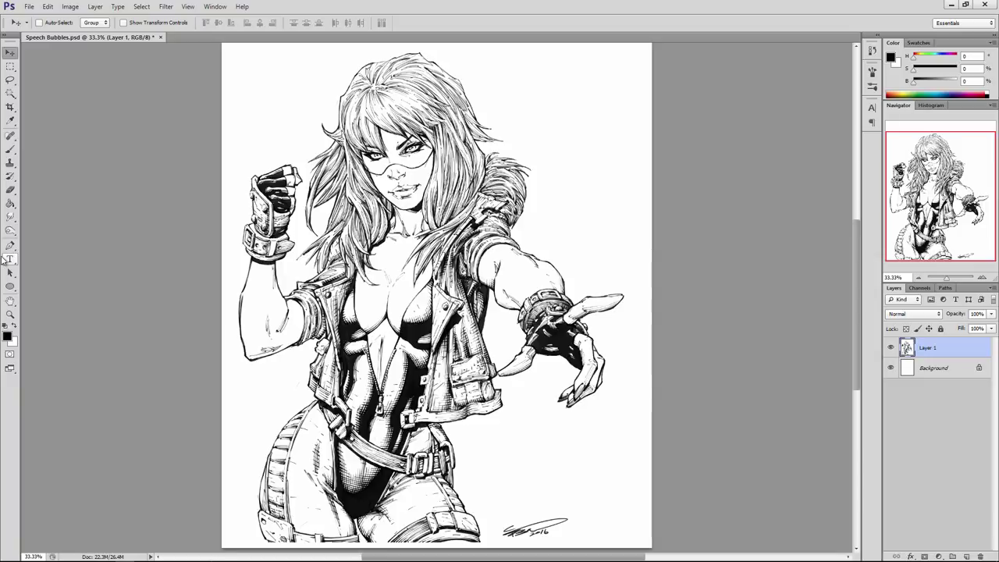
Create a centred text box beside the character's head containing the dialogue from "LISTEN HONEY... I'M ON A TIGHT SCHEDULE..." through "GONNA SEE MY NASTY SIDE."
click(10, 259)
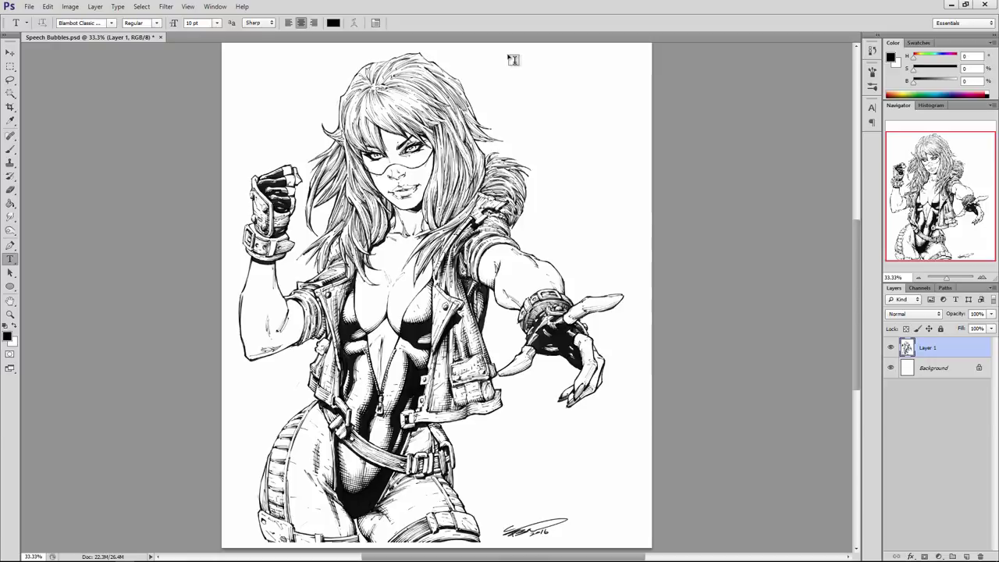
drag(509, 54, 639, 192)
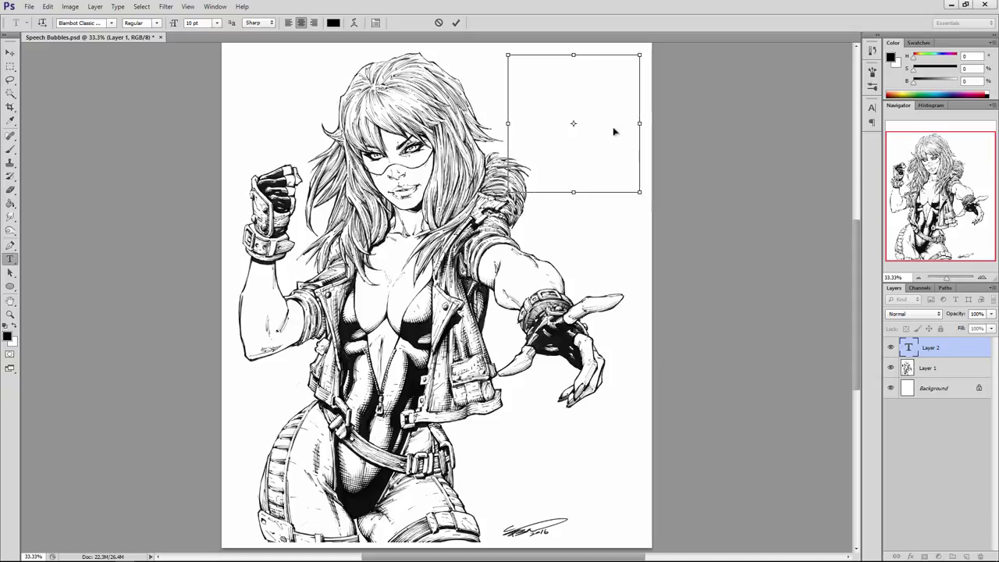
text(LISTEN HONEY, I'M ON A TIGHT SCHEDULE... PLACES TO BE, GOONS TO BEAT. THE CLOCK'S TICK'N AND I DON'T TIME TO LISTEN TO YOUR DRIVEL. STOP STALLING AND GET TO THE POINT REAL QUICK, OTHERWISE YOU'RE GONNA SEE MY NASTY SIDE.)
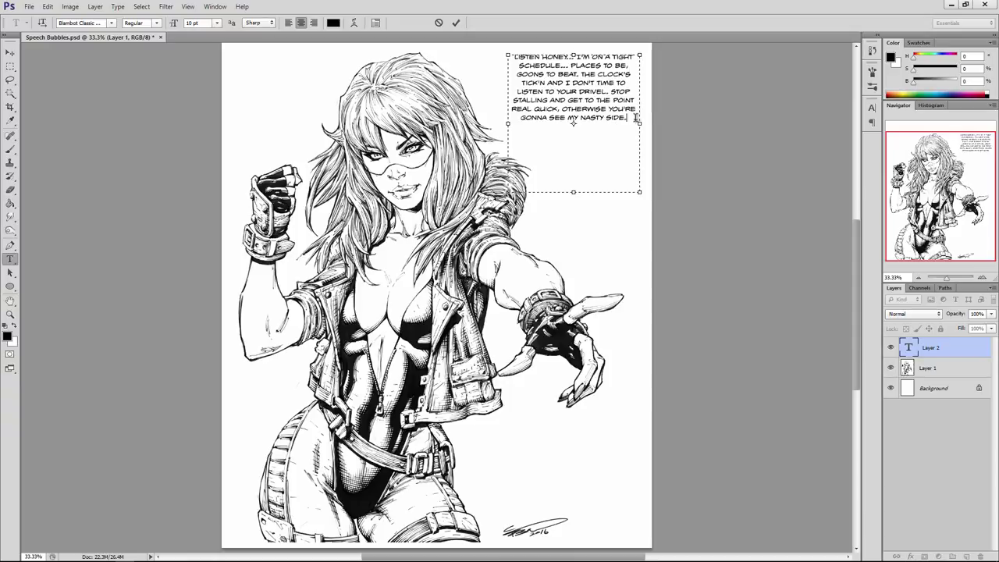
drag(634, 122, 503, 45)
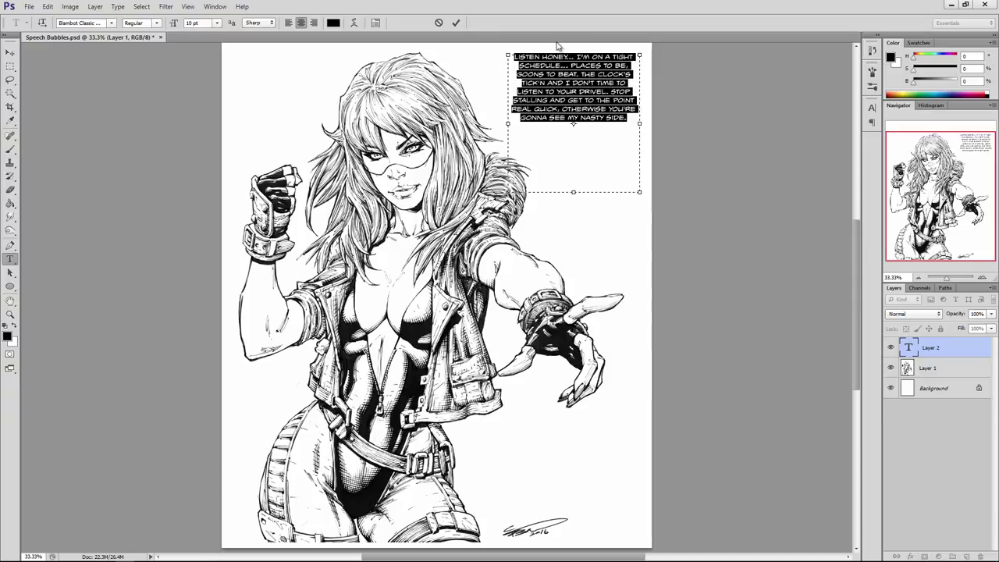
click(620, 83)
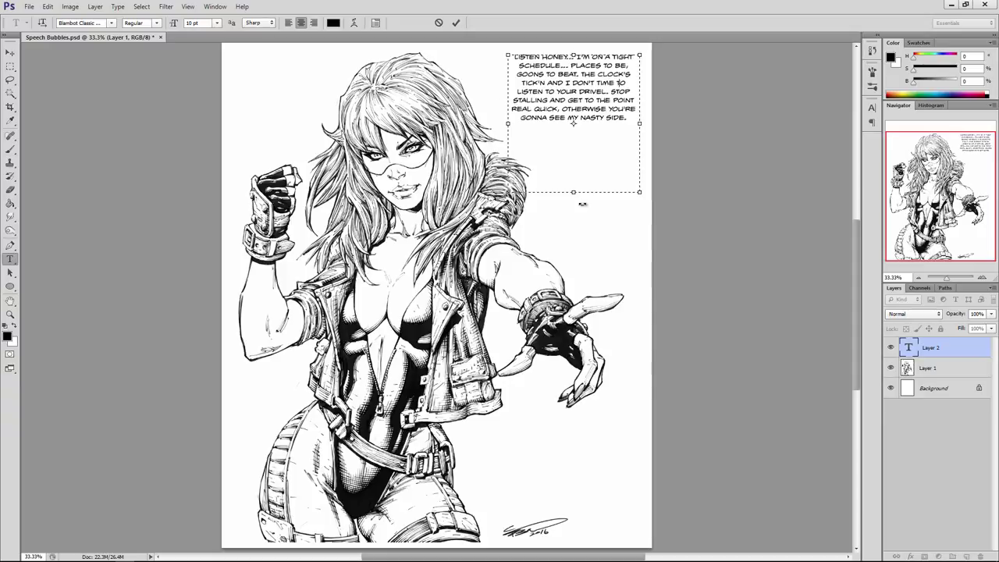
mouse_move(573, 193)
mouse_down()
mouse_move(581, 176)
mouse_move(575, 195)
mouse_up()
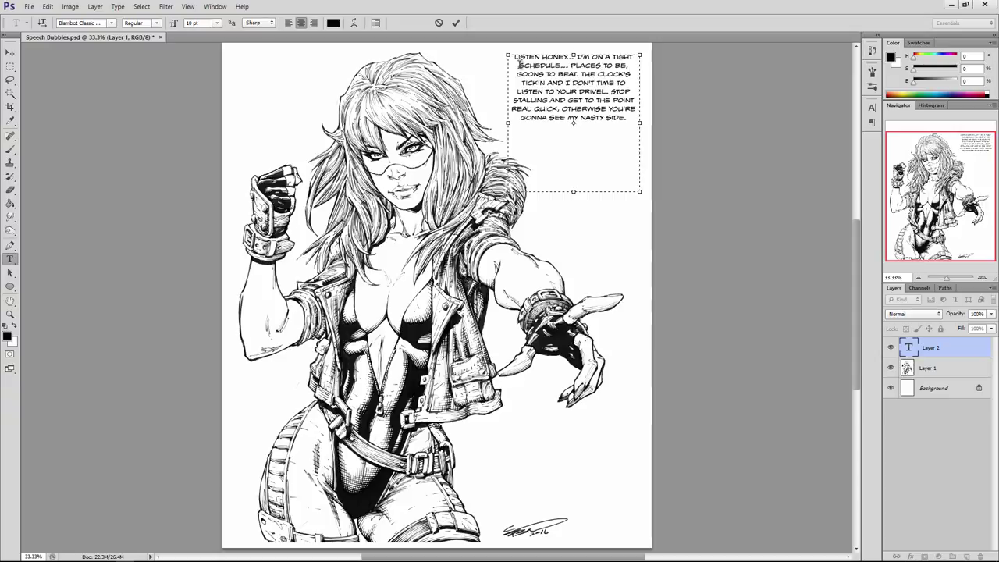
drag(611, 92, 634, 101)
click(601, 100)
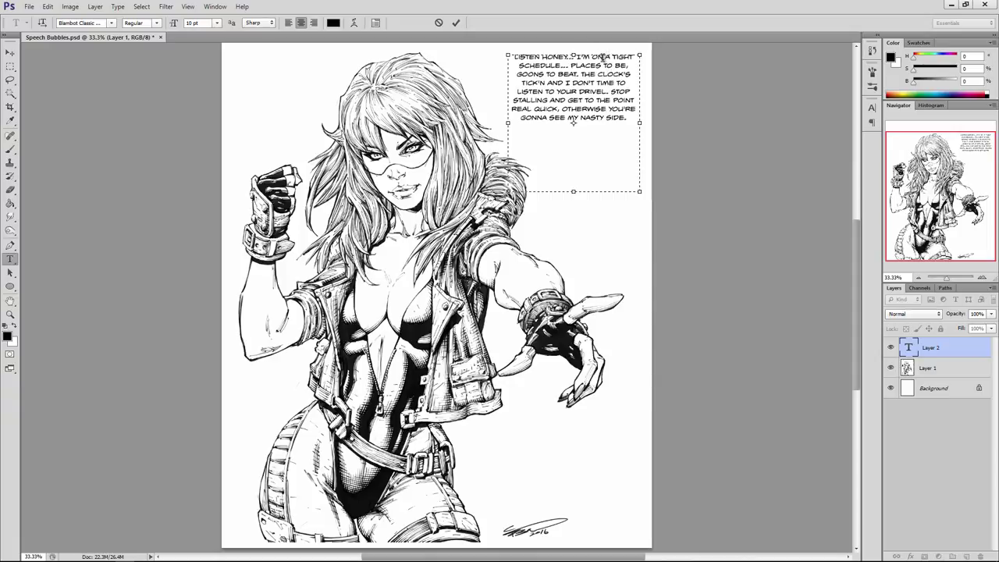
Insert line breaks in the dialogue after "I'M ON" and after "A TIGHT SCHEDULE... PLACES"
click(606, 57)
text(A)
key(Return)
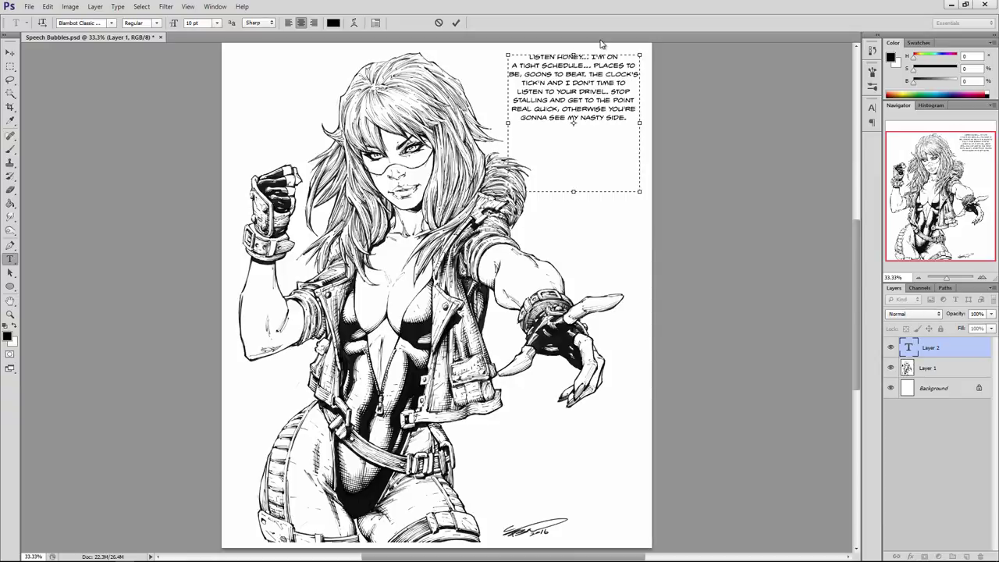
click(627, 66)
key(Return)
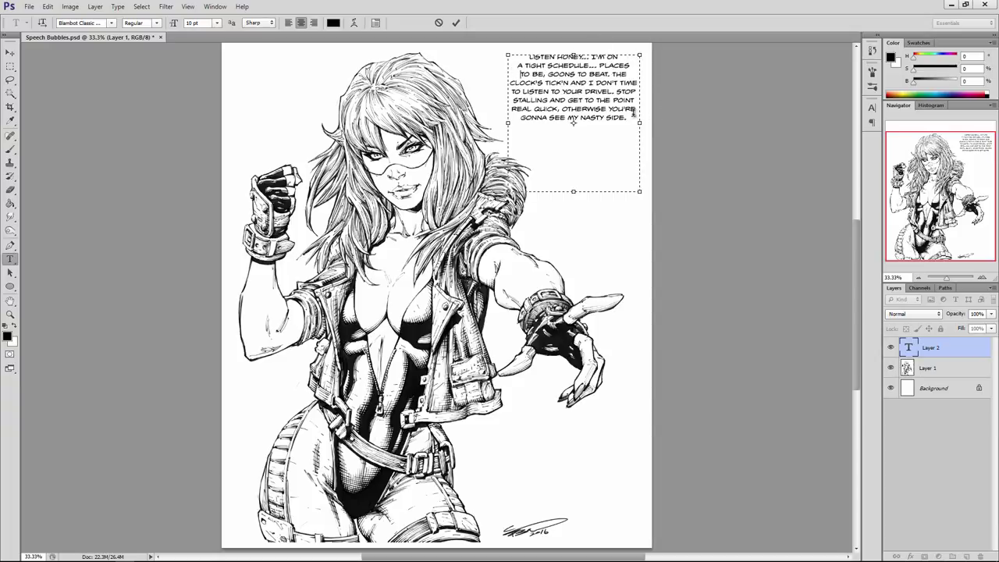
click(614, 100)
key(Return)
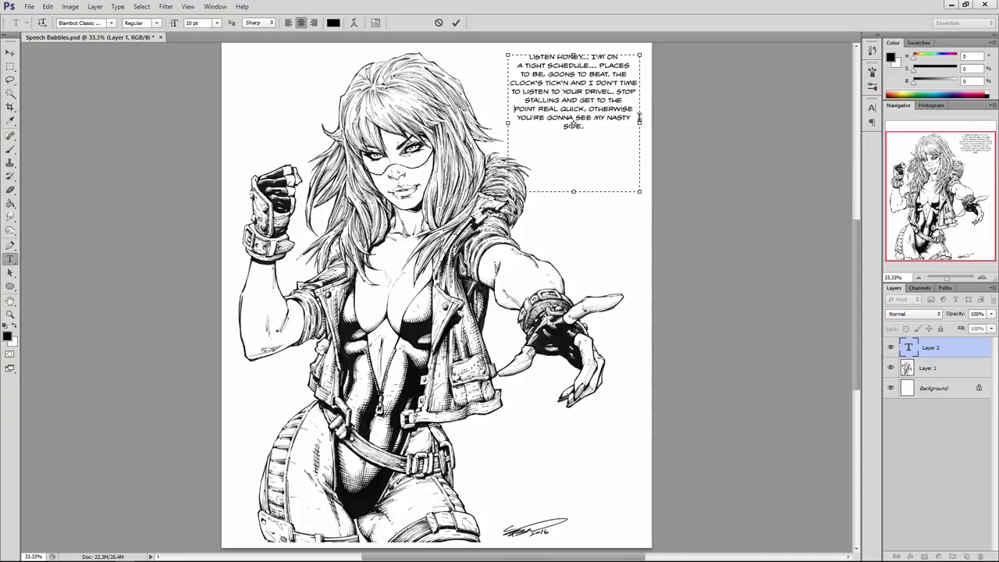
key(BackSpace)
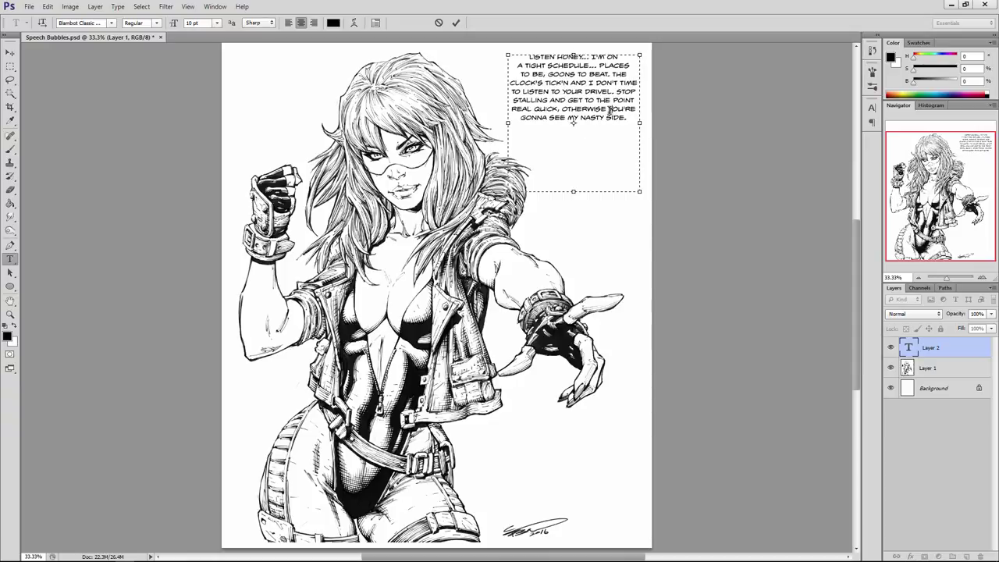
Break the closing dialogue lines before "YOU'RE GONNA SEE" and before "MY NASTY SIDE."
click(609, 109)
key(Return)
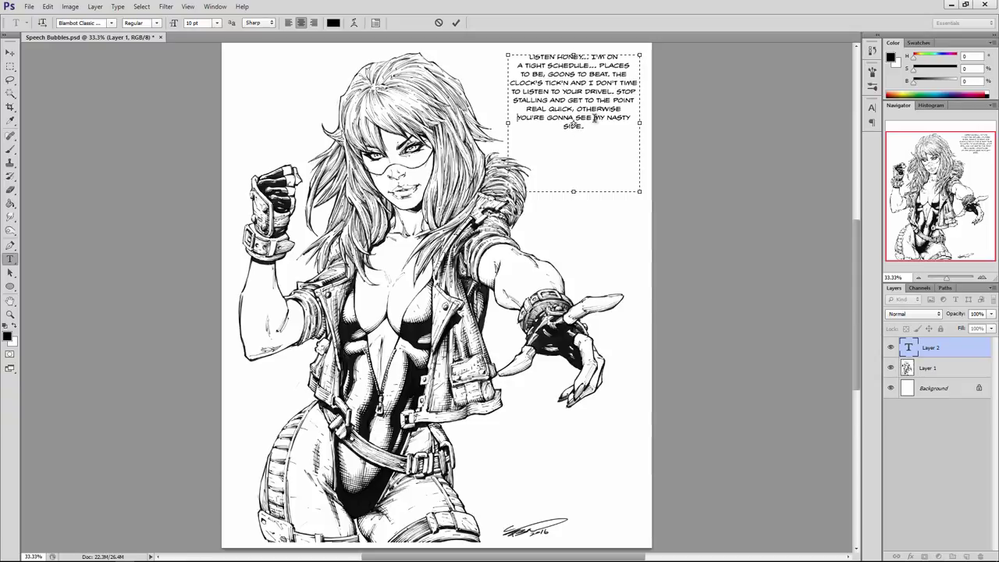
click(594, 118)
key(Return)
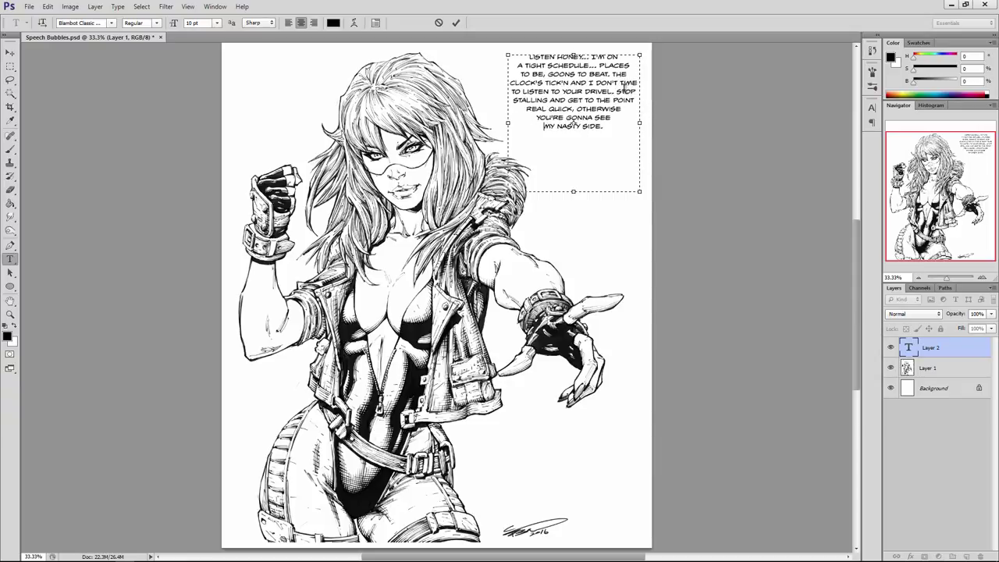
Start new dialogue lines at "STOP STALLING AND GET" and at "TIME TO LISTEN TO YOUR DRIVEL."
click(617, 91)
key(Return)
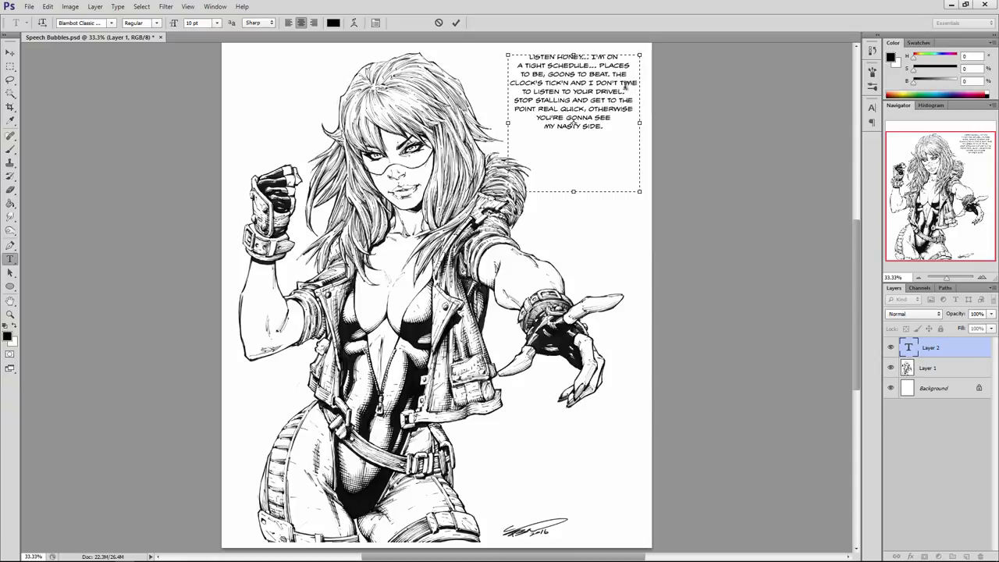
click(622, 85)
key(Return)
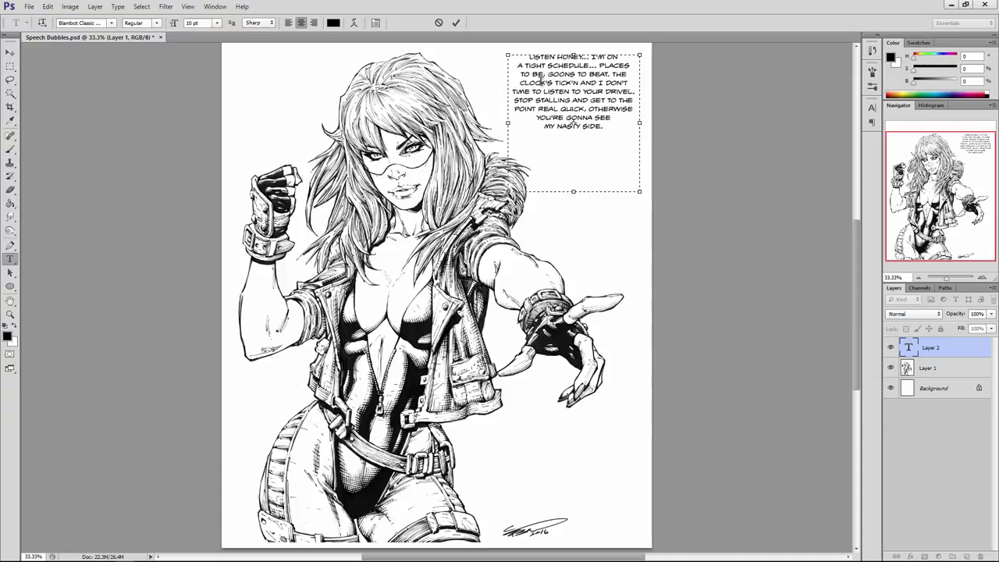
Rearrange the upper dialogue so "PLACES TO BE, GOONS TO BEAT." forms one line, with "THE CLOCK'S TICK'N" starting the line below
double_click(619, 74)
click(613, 75)
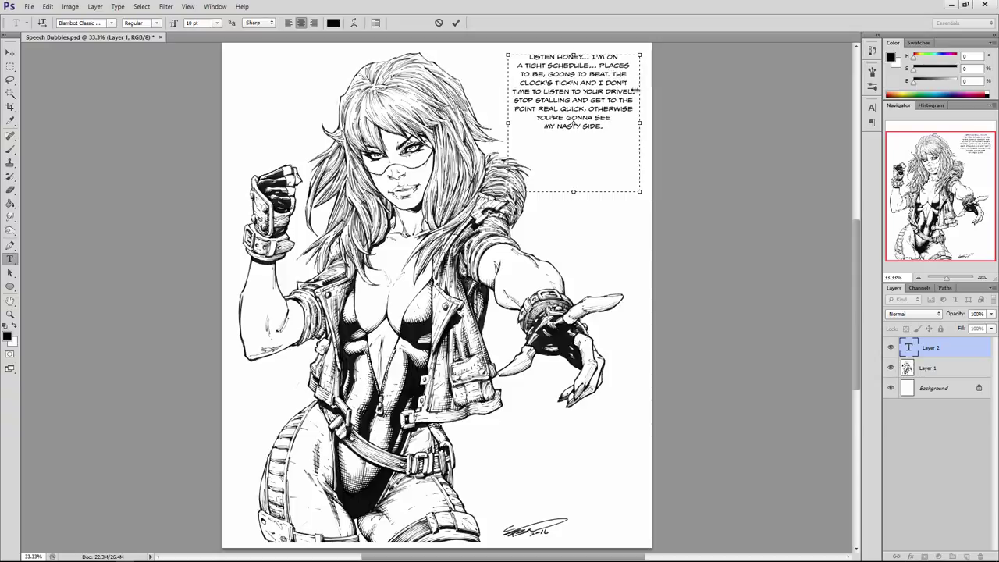
key(Return)
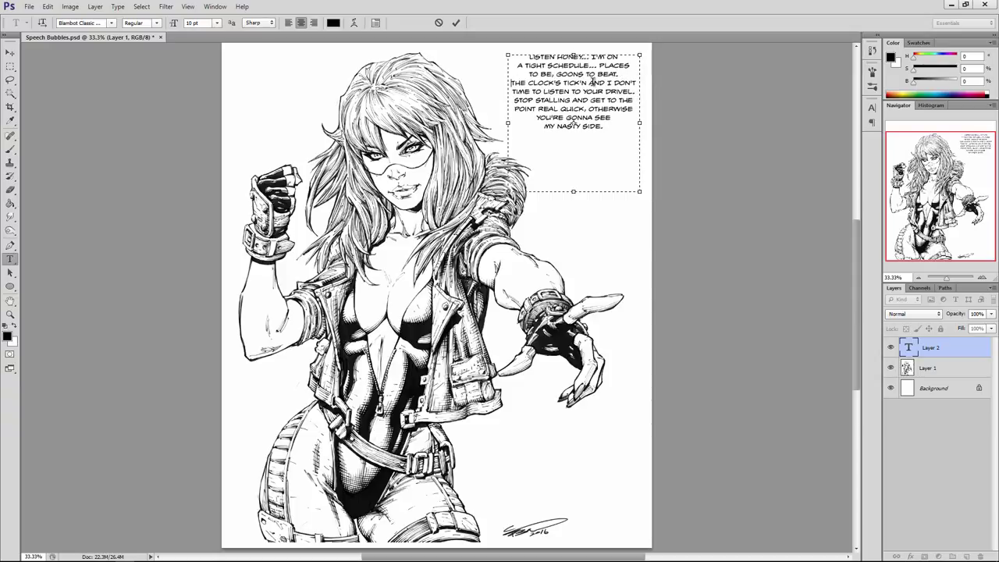
click(599, 66)
key(Return)
key(Down)
key(BackSpace)
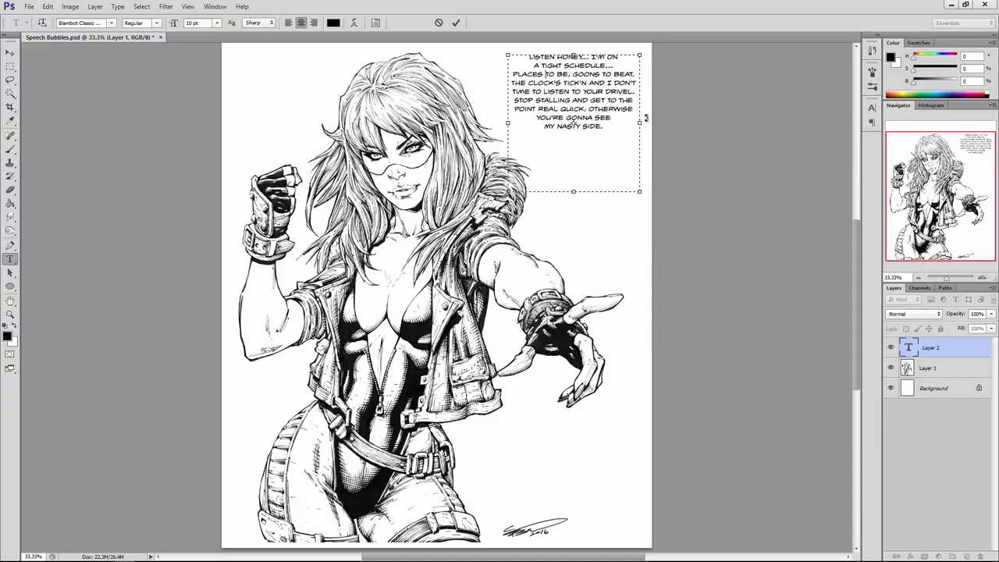
Leave "LISTEN HONEY..." alone on the first line and join "I'M ON" with "A TIGHT SCHEDULE..." on the second
click(597, 60)
key(Return)
key(Down)
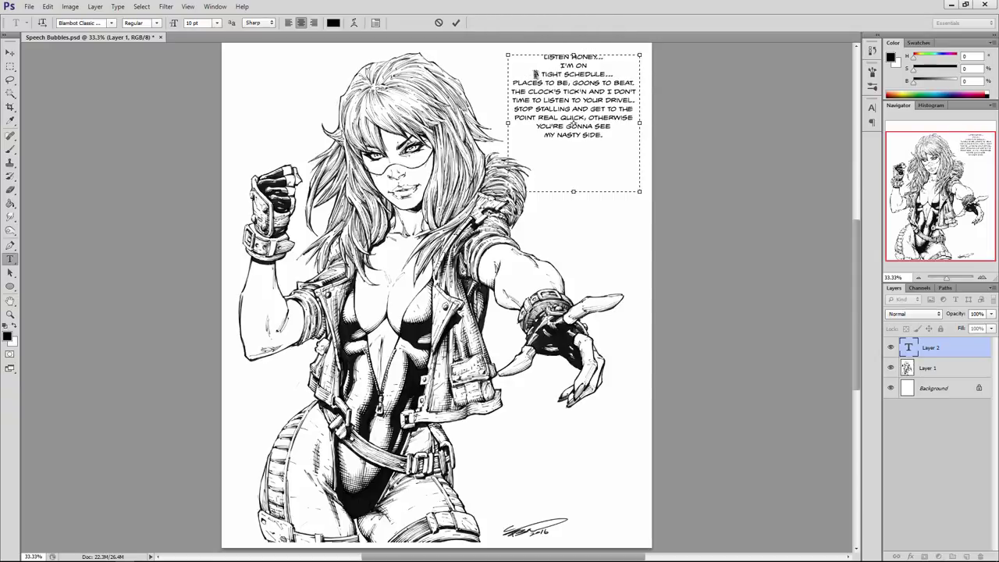
key(BackSpace)
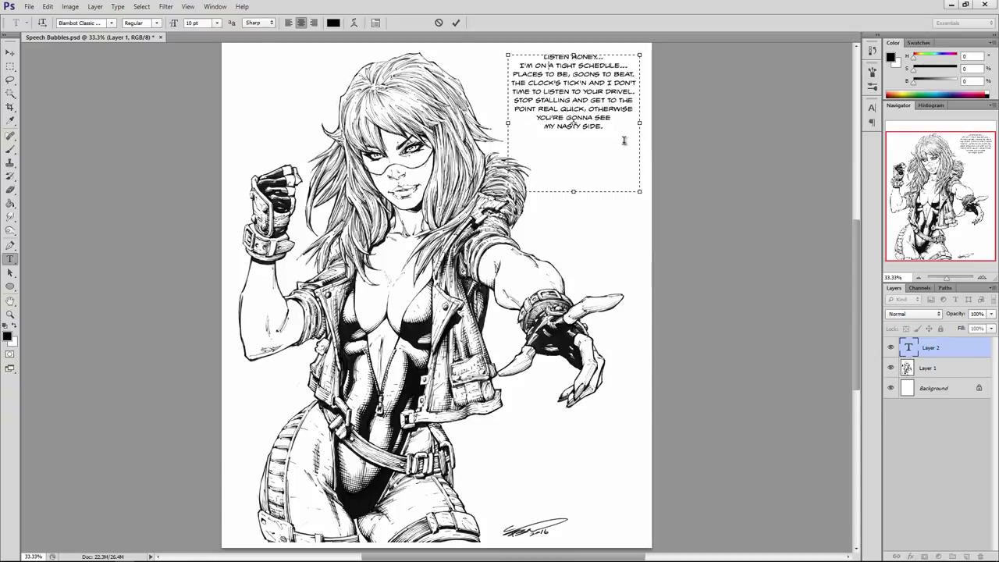
Rebreak the ending into the lines "POINT REAL QUICK,", "OTHERWISE YOU'RE GONNA" and "SEE MY NASTY SIDE."
click(589, 109)
key(Return)
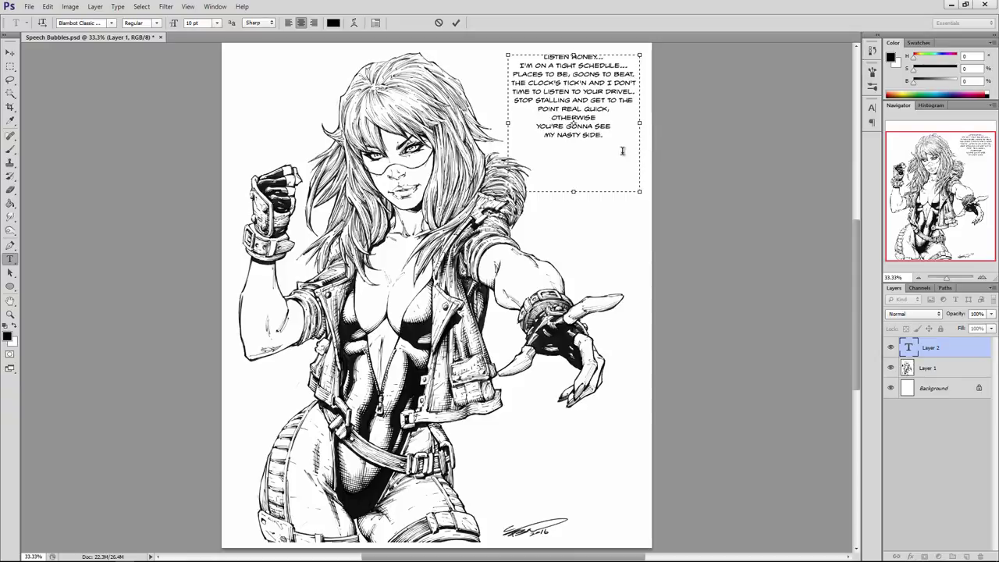
click(538, 125)
key(BackSpace)
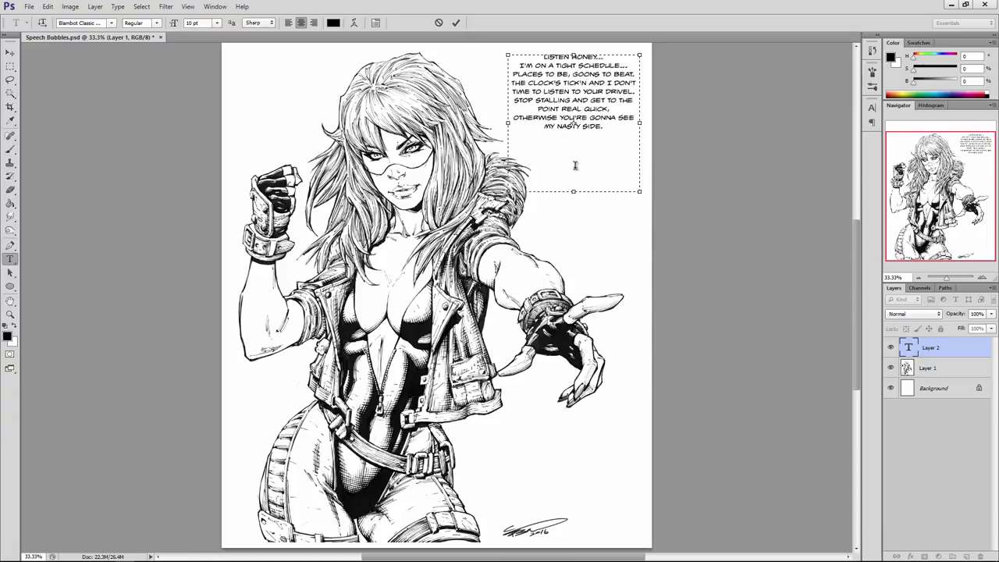
click(620, 119)
key(Return)
click(546, 137)
key(BackSpace)
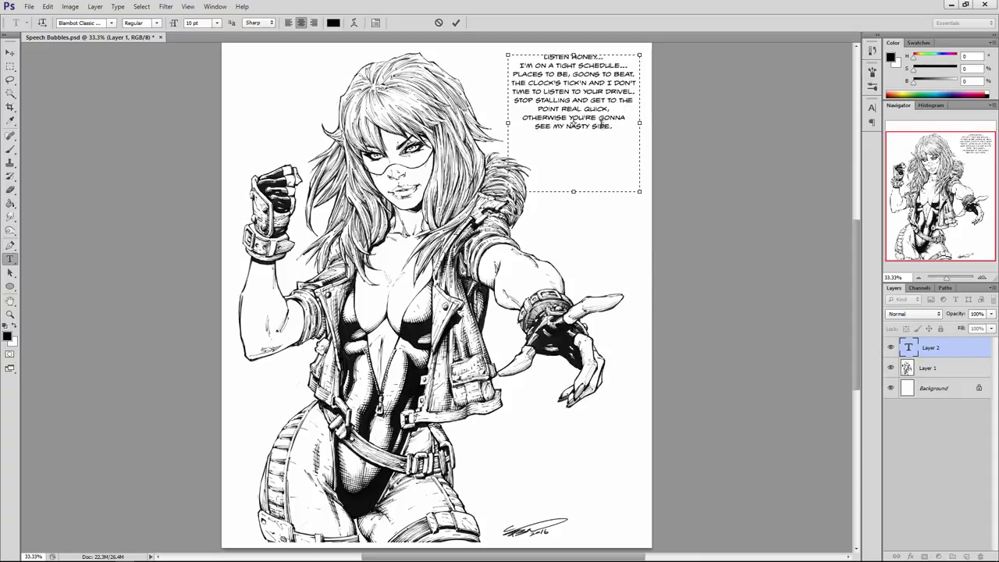
Move "TO THE" down a line so the text reads "STOP STALLING AND GET" above "TO THE POINT REAL QUICK,"
click(621, 100)
key(Return)
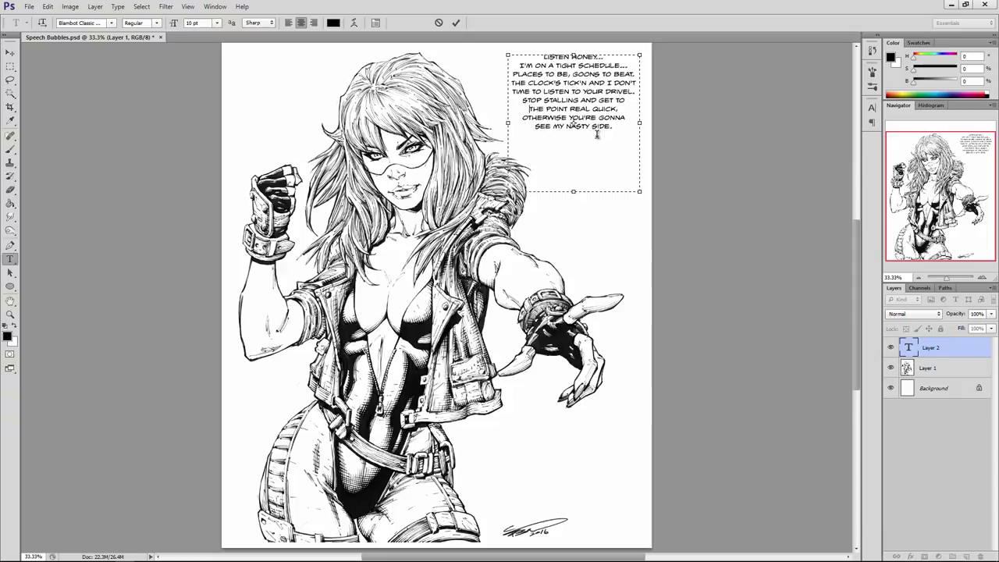
click(618, 100)
key(Return)
key(BackSpace)
key(Left)
key(Return)
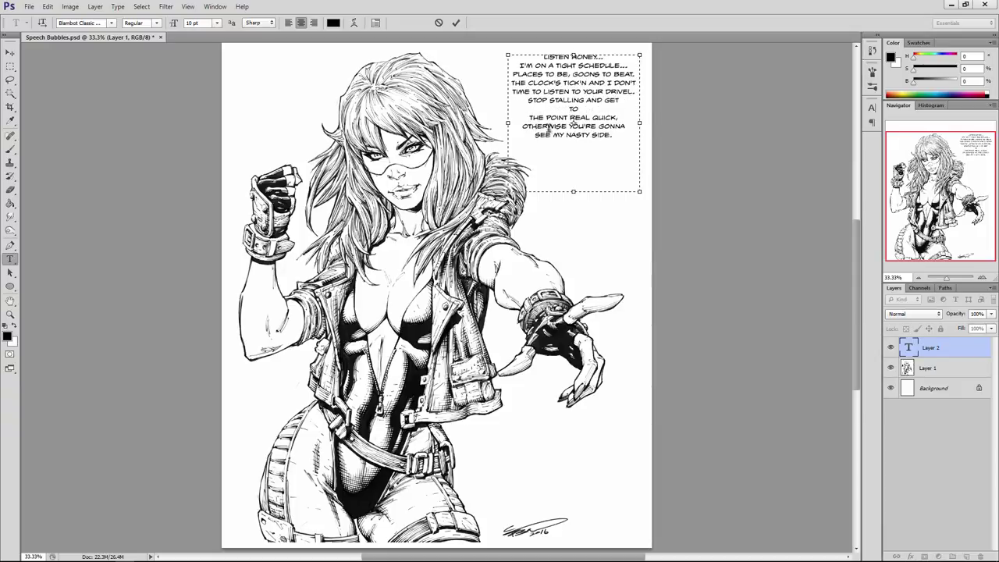
key(End)
key(Delete)
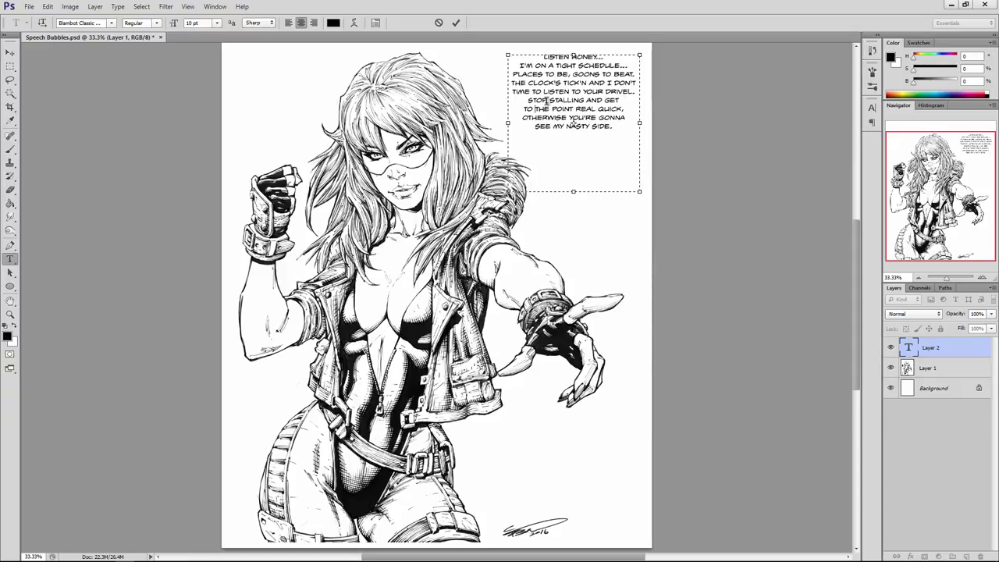
Shift "DRIVEL." down to precede "STOP STALLING AND GET", and "I DON'T" down to precede "TIME TO LISTEN TO YOUR"
click(607, 91)
key(Return)
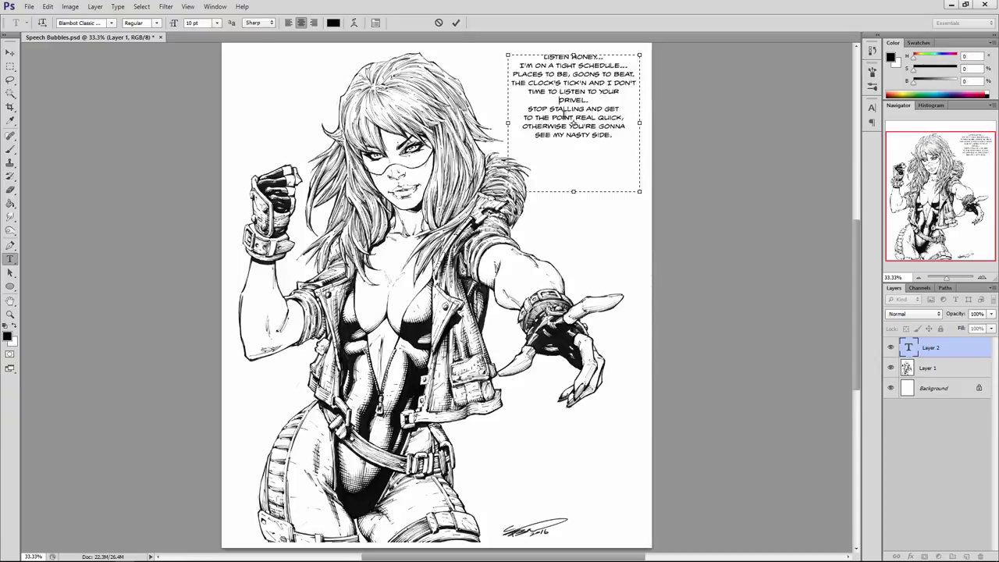
key(End)
key(Delete)
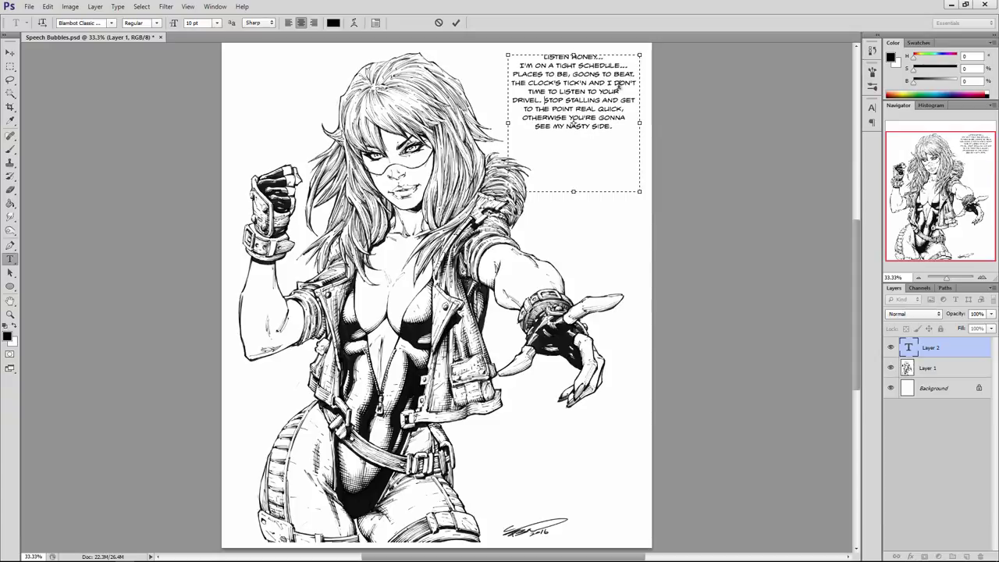
click(608, 82)
key(Return)
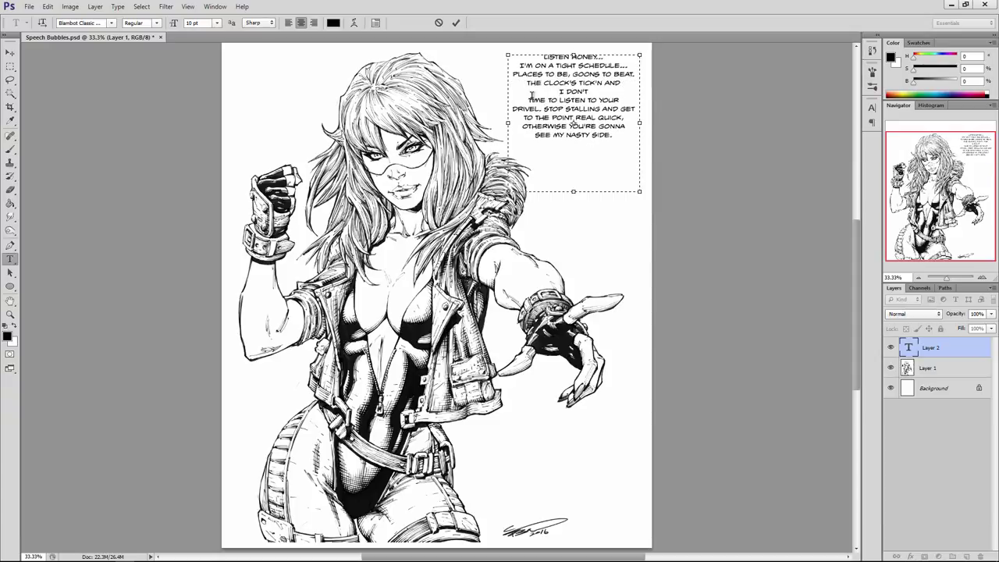
key(End)
key(Delete)
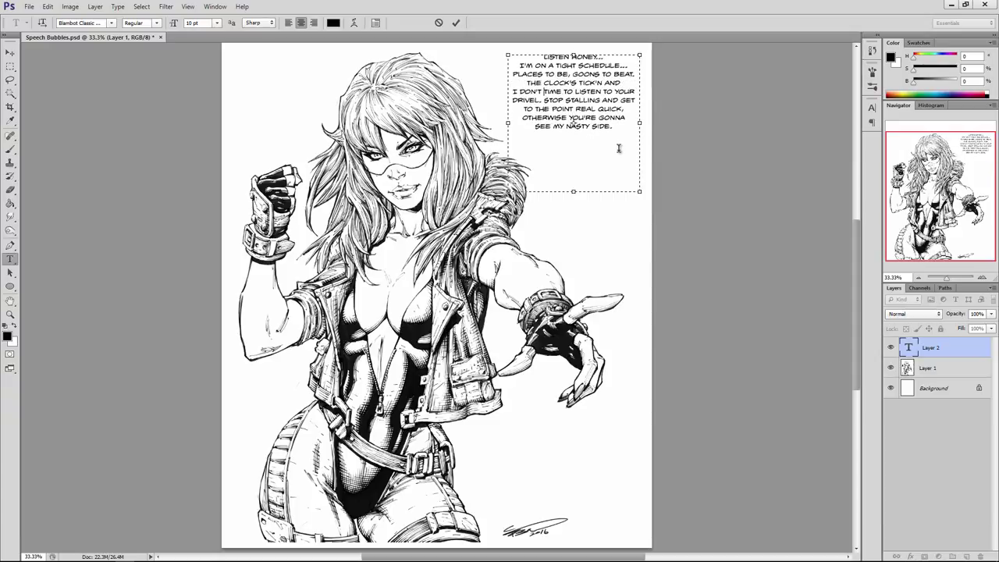
Move "BEAT." down to the start of the "THE CLOCK'S TICK'N AND" line and commit the text
click(614, 74)
key(Return)
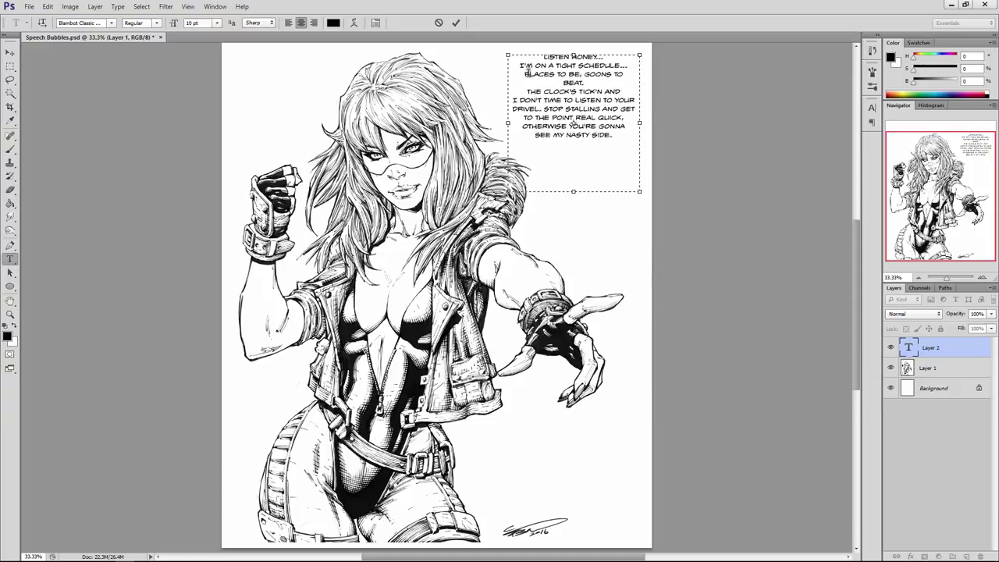
click(530, 91)
key(BackSpace)
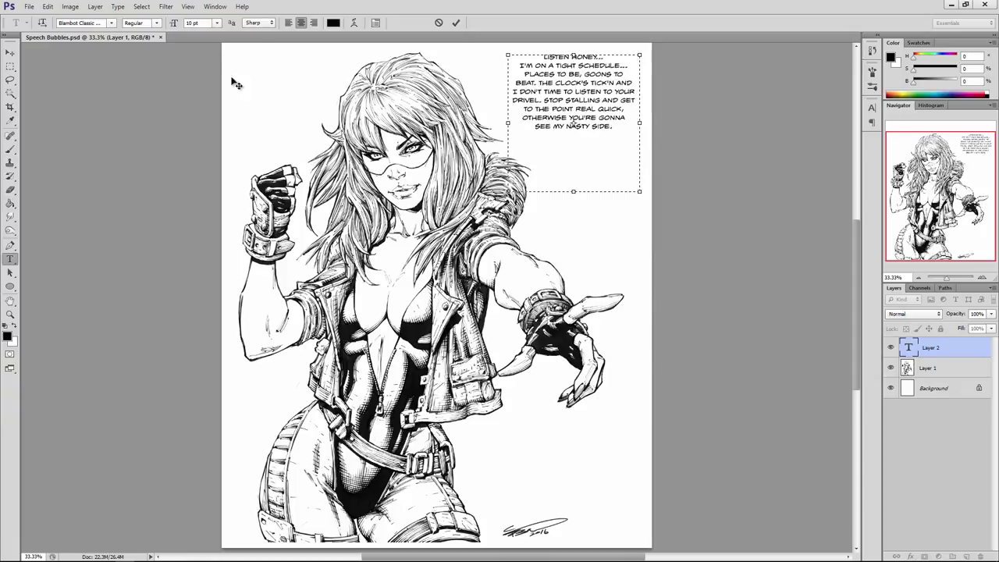
click(11, 54)
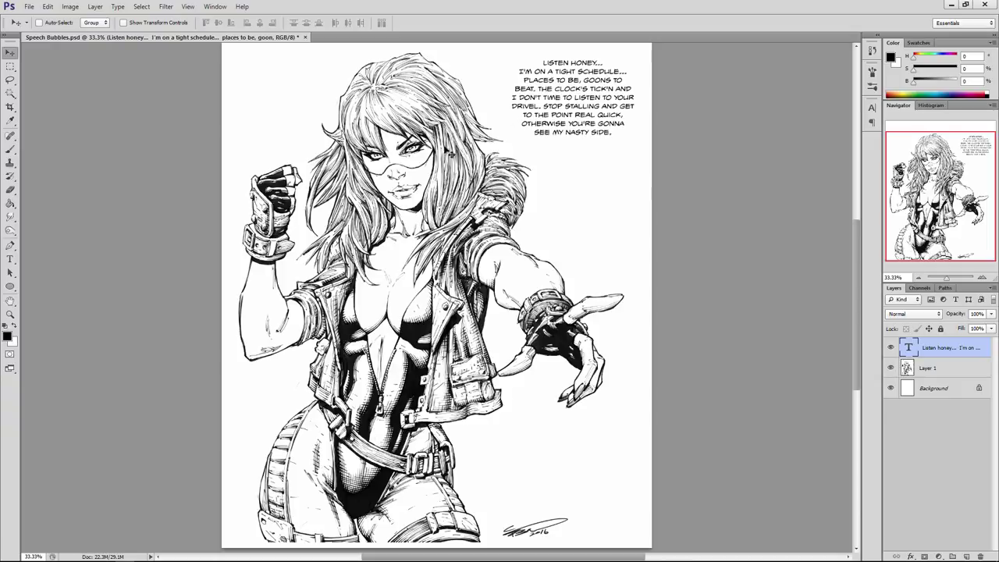
Select all of the dialogue text, check its paragraph options including hyphenation, and leave text editing
click(10, 259)
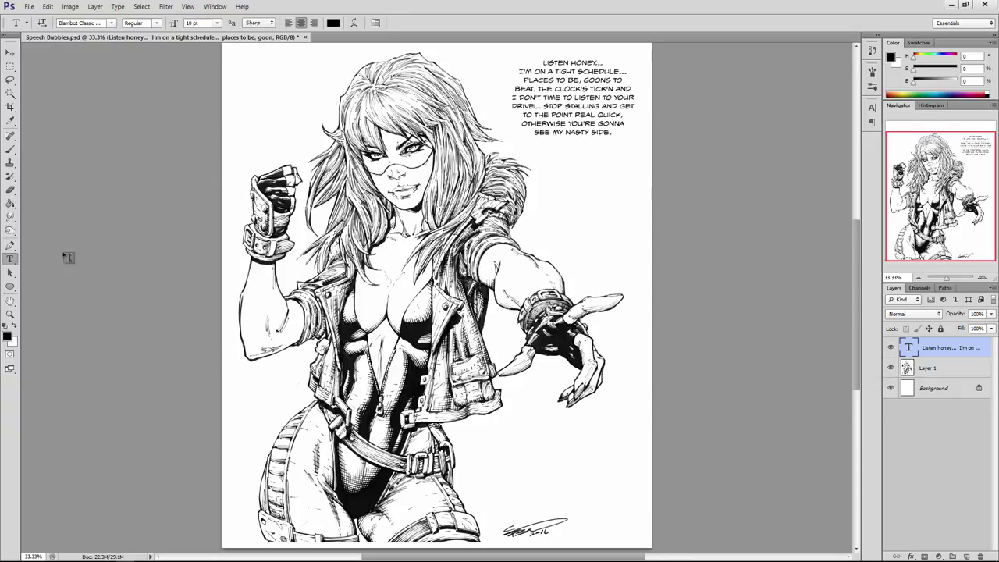
click(559, 110)
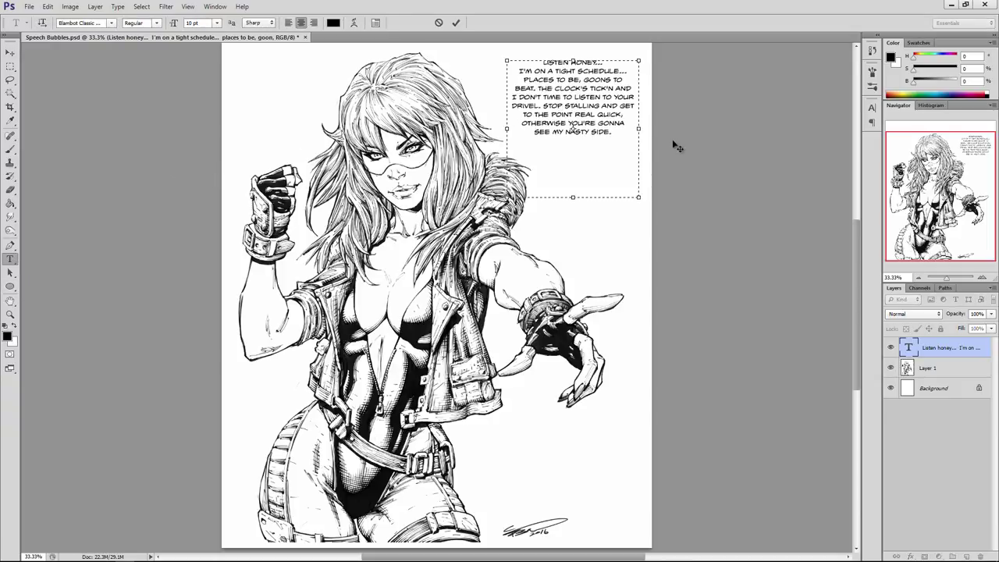
click(624, 130)
key(ctrl+a)
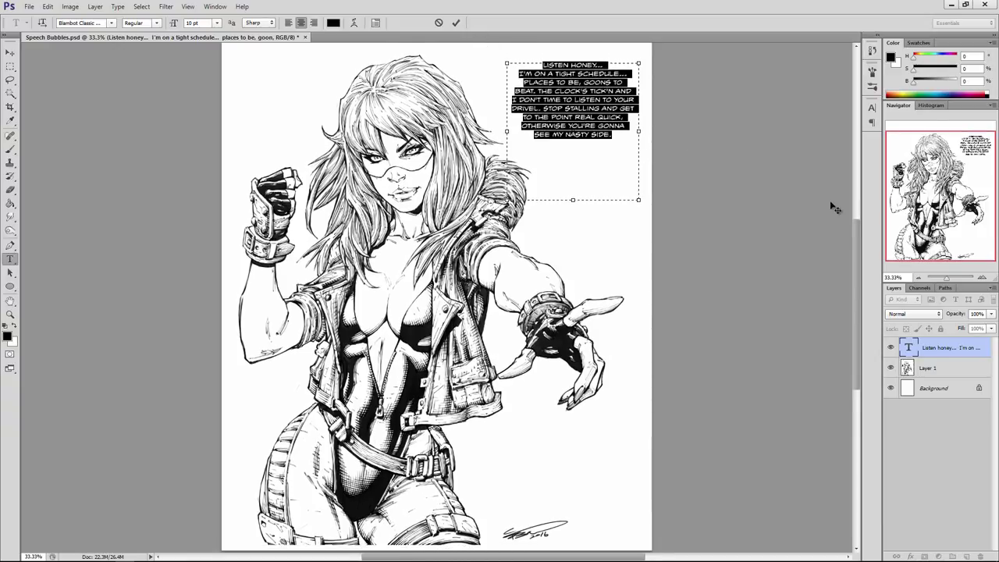
click(872, 125)
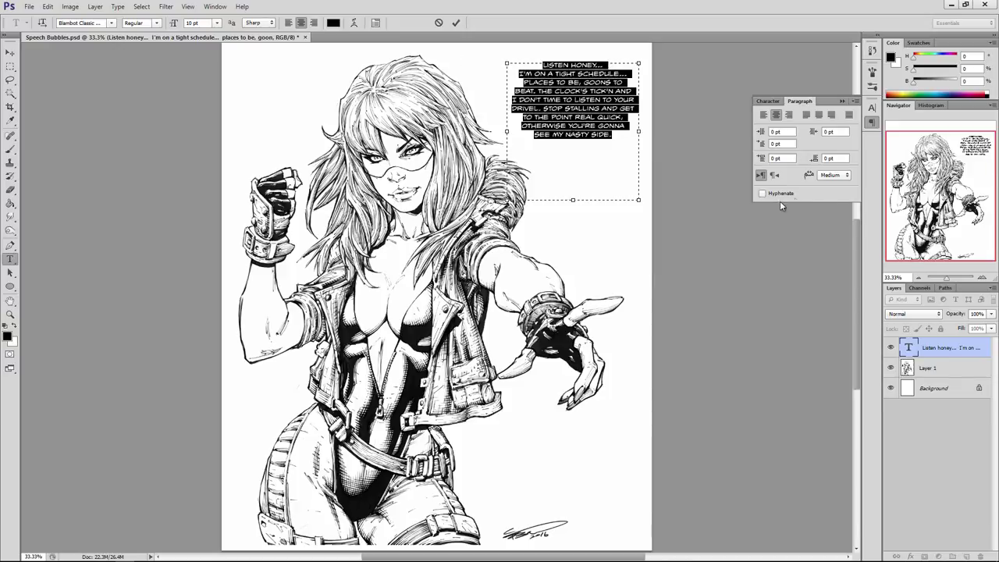
click(842, 102)
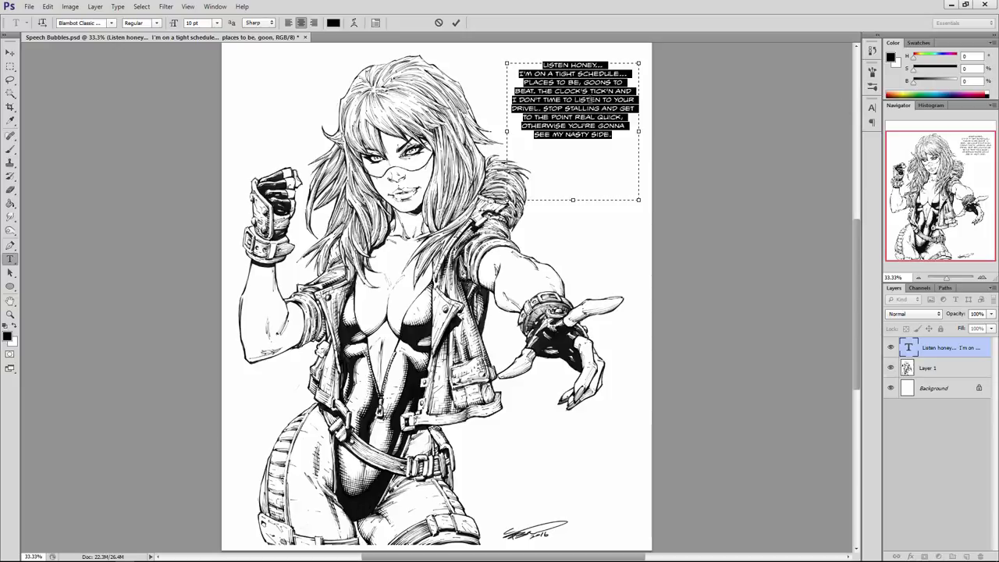
click(10, 51)
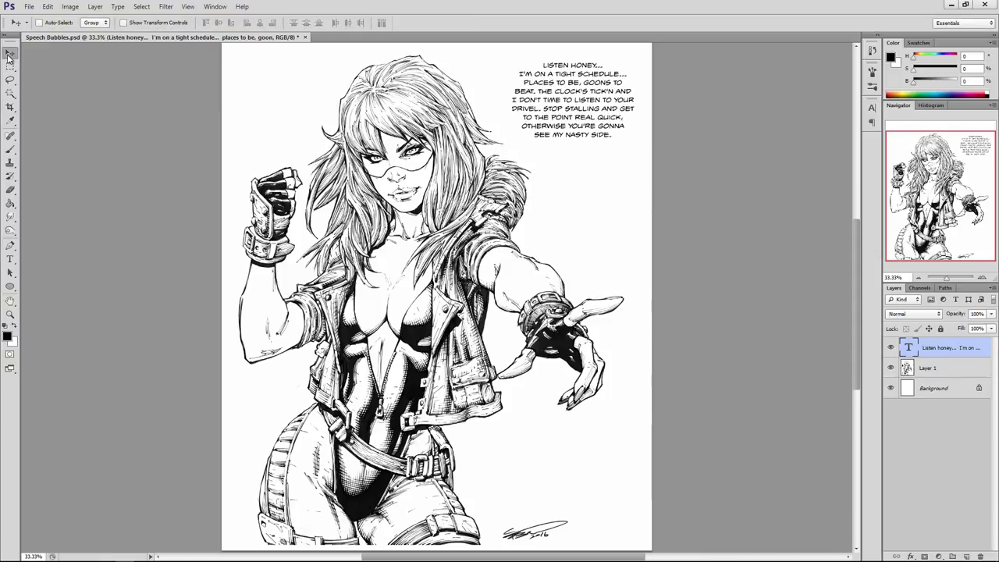
Add a new layer directly above Layer 1 and set the Ellipse tool to a white fill with a 1 pt stroke
click(934, 370)
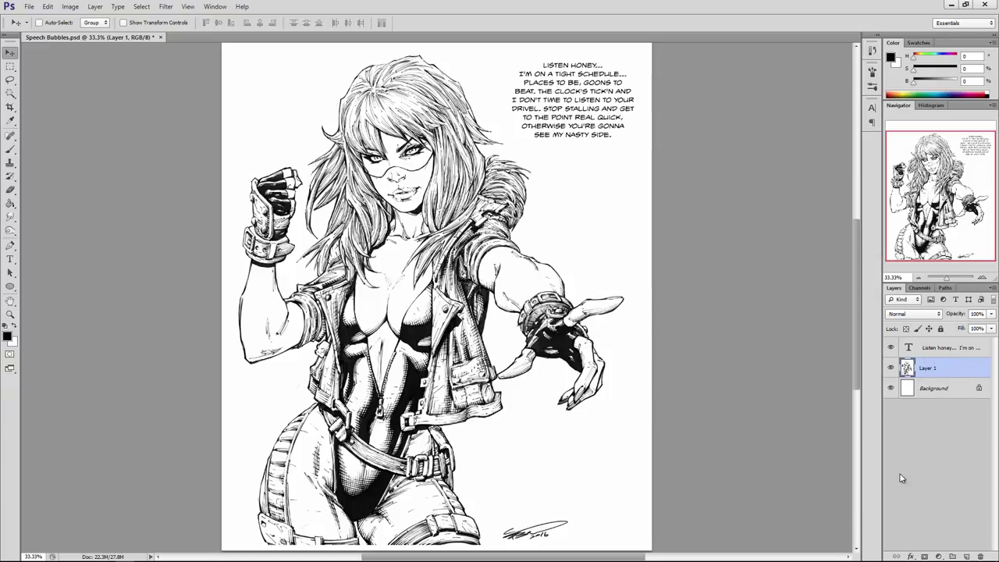
click(967, 557)
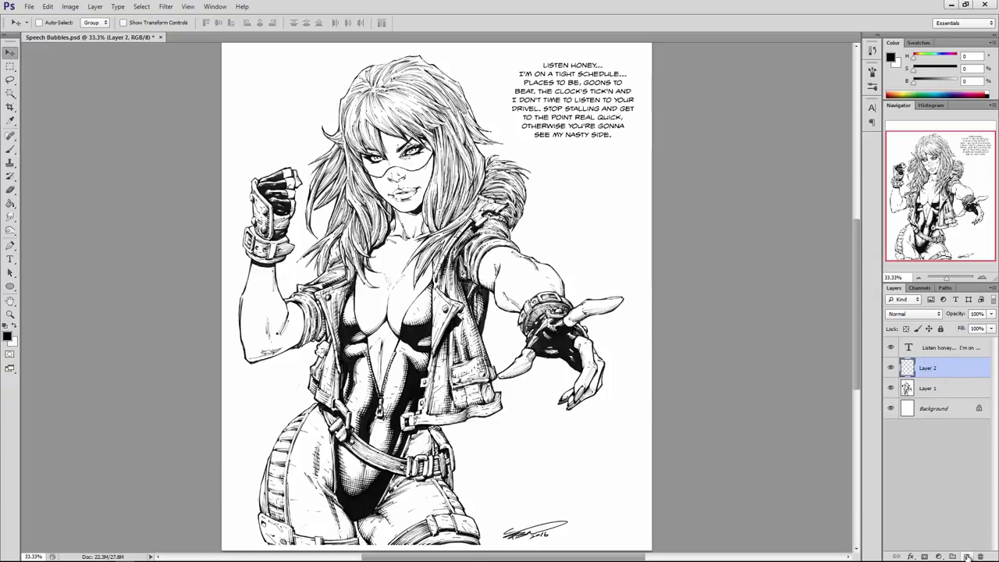
click(11, 288)
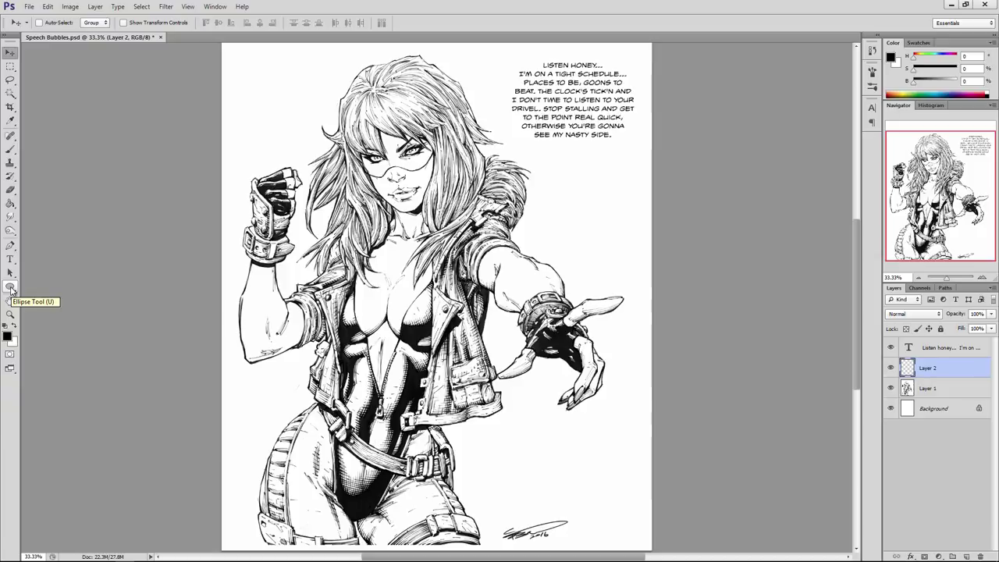
click(11, 287)
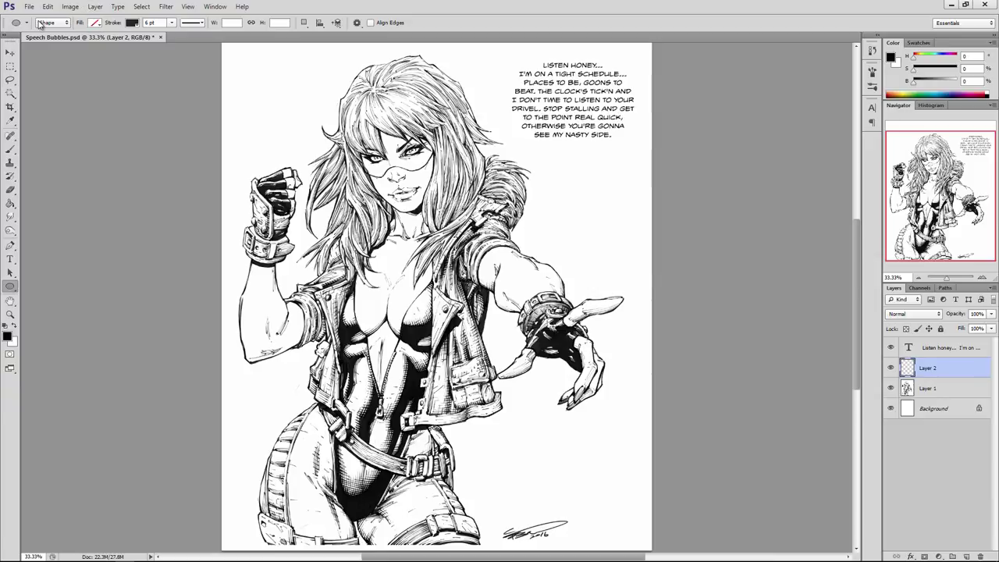
click(94, 23)
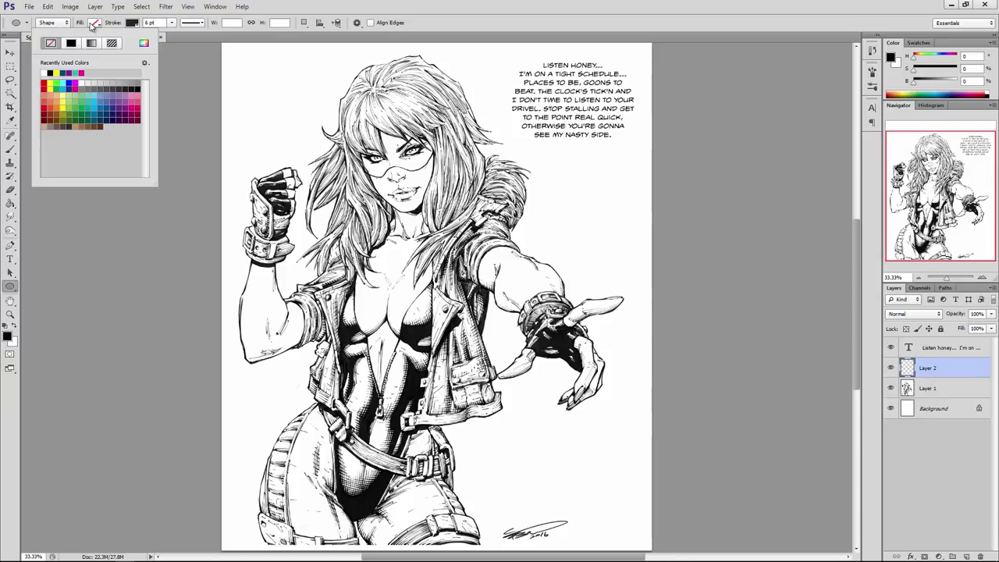
click(46, 70)
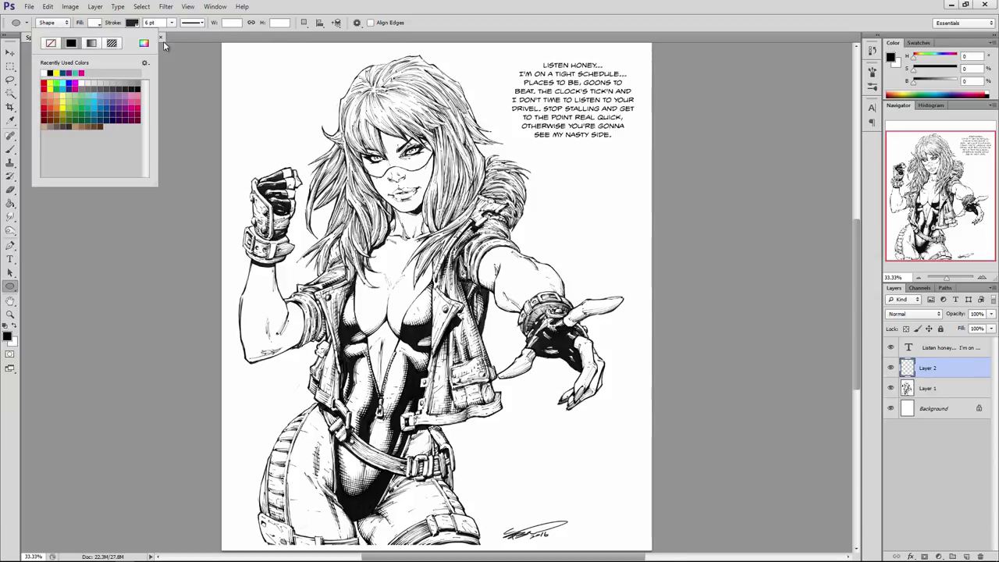
click(153, 22)
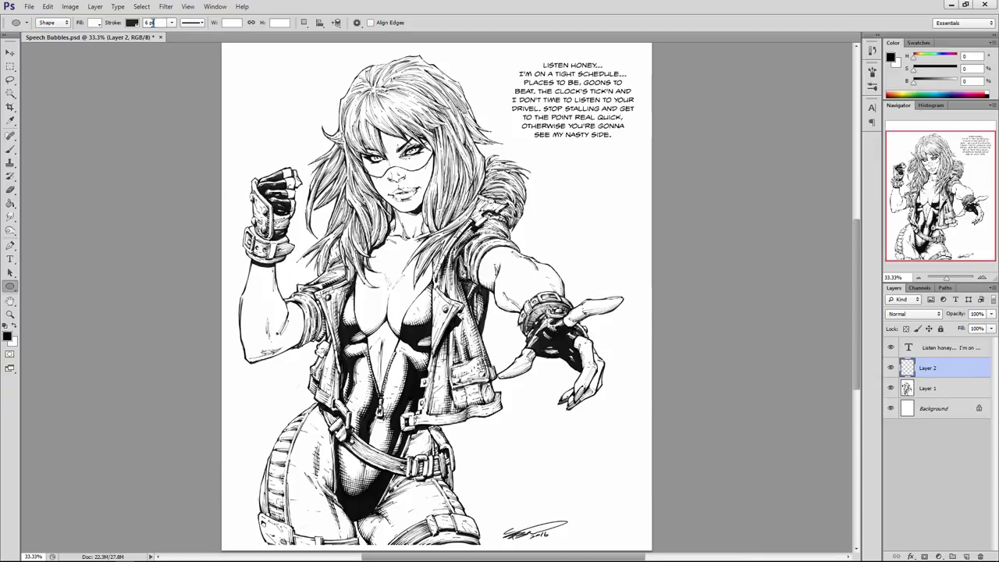
drag(153, 22, 141, 24)
key(Return)
Draw a circle about 805 px across, centred behind the dialogue text
drag(573, 100, 641, 196)
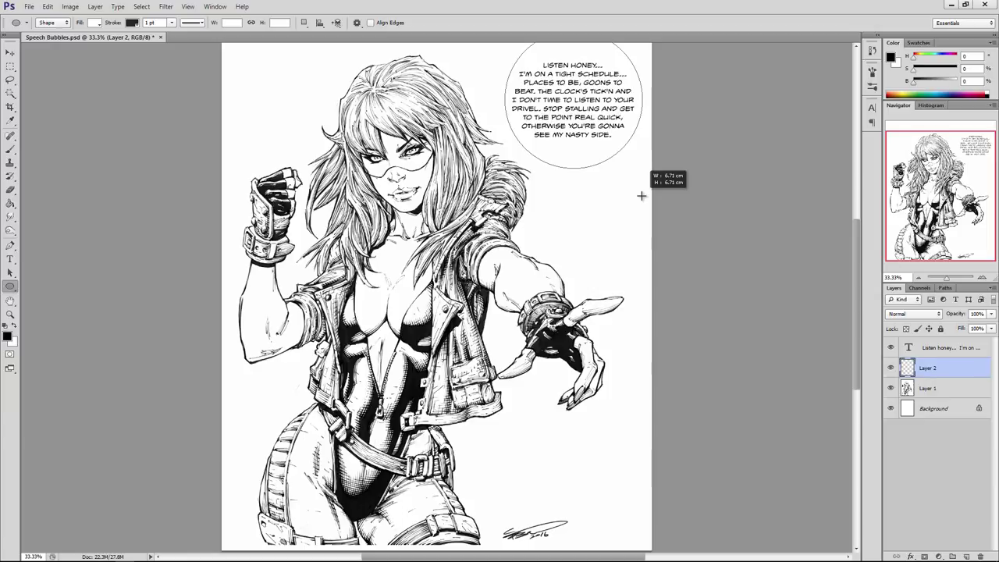
drag(642, 196, 642, 197)
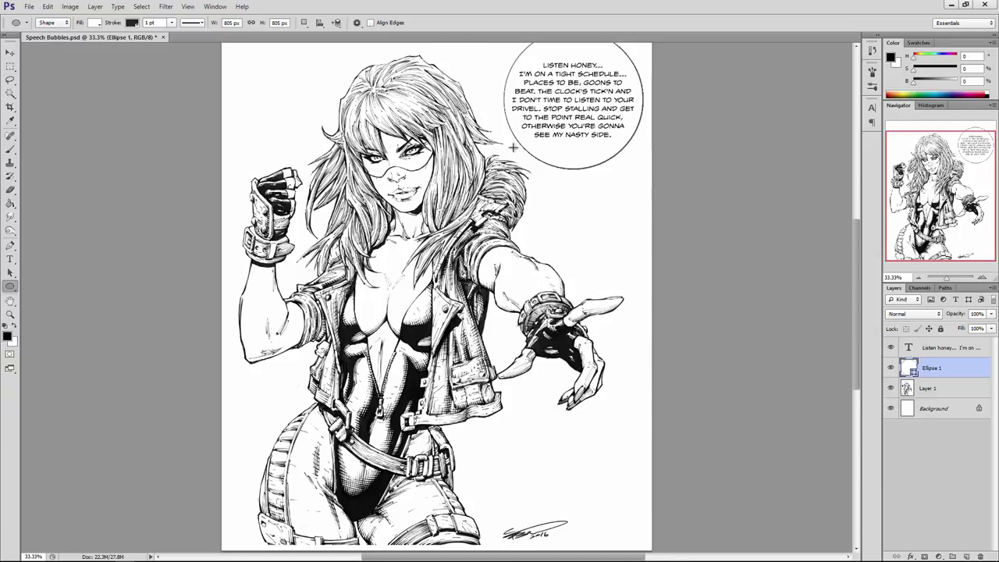
scroll(590, 133, up, 1)
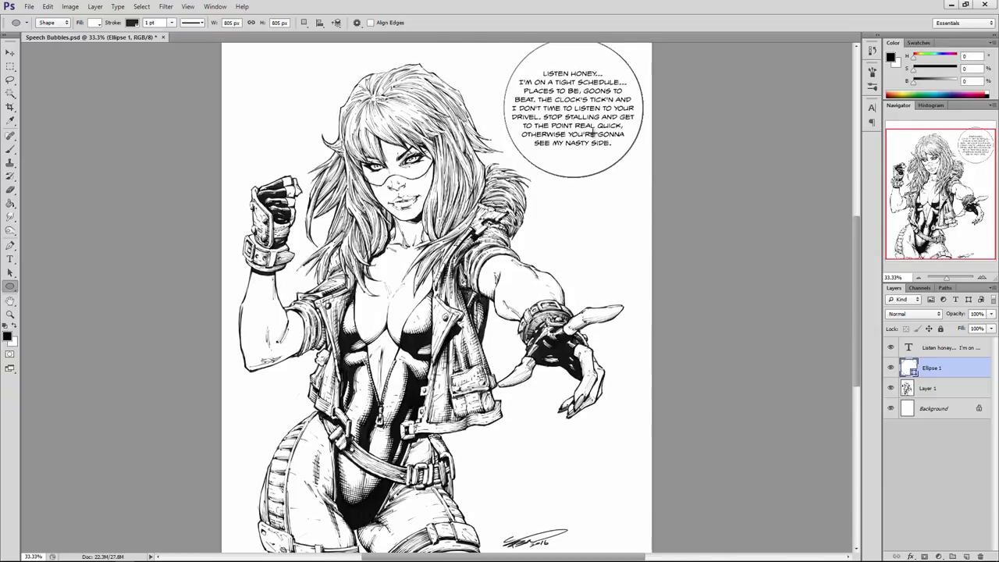
scroll(509, 95, up, 1)
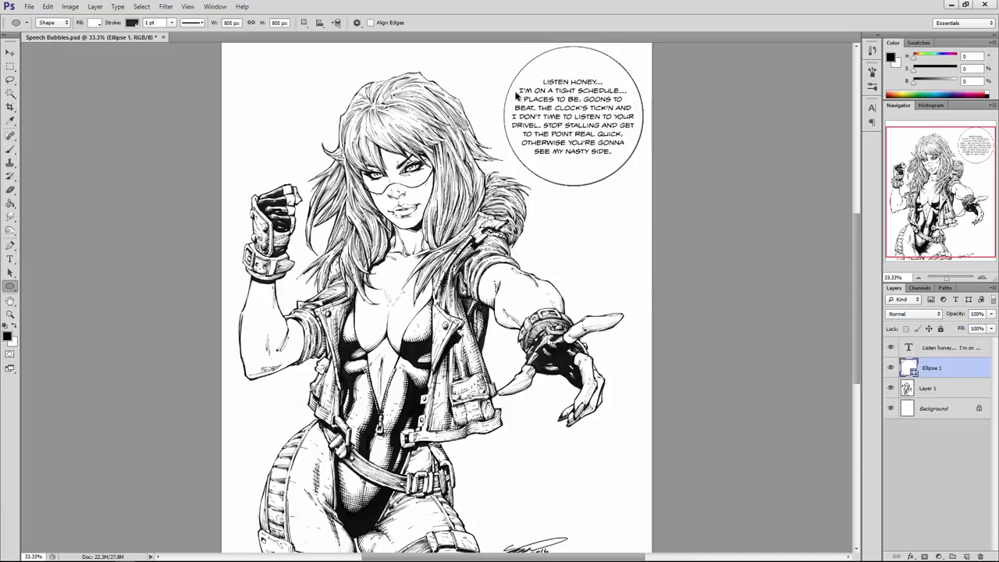
click(11, 52)
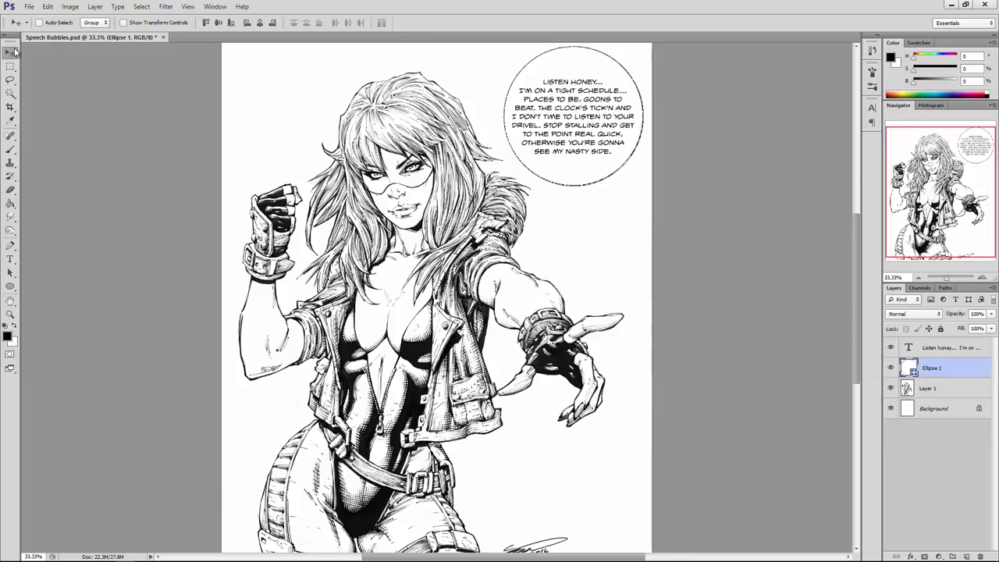
key(ctrl+plus)
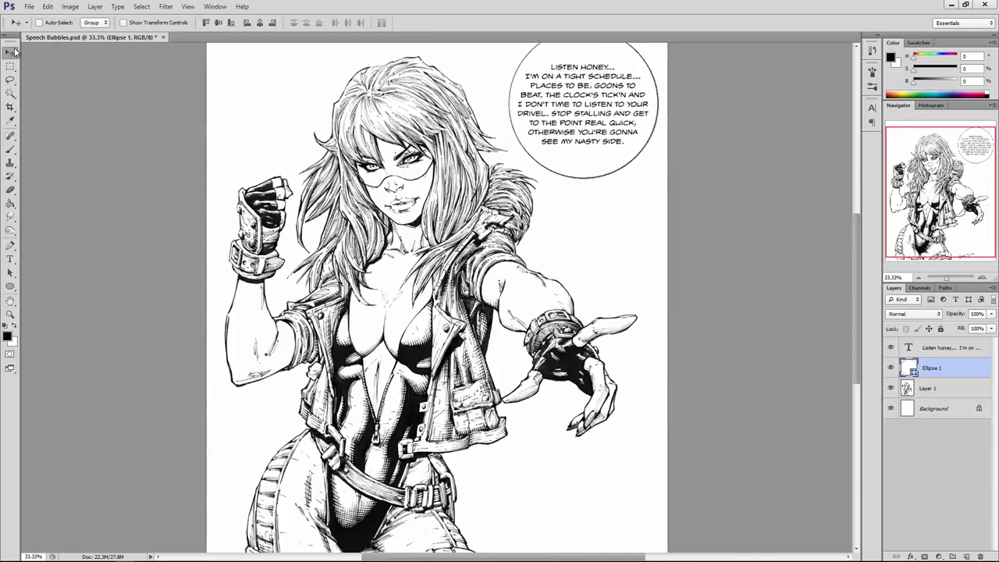
key(ctrl+plus)
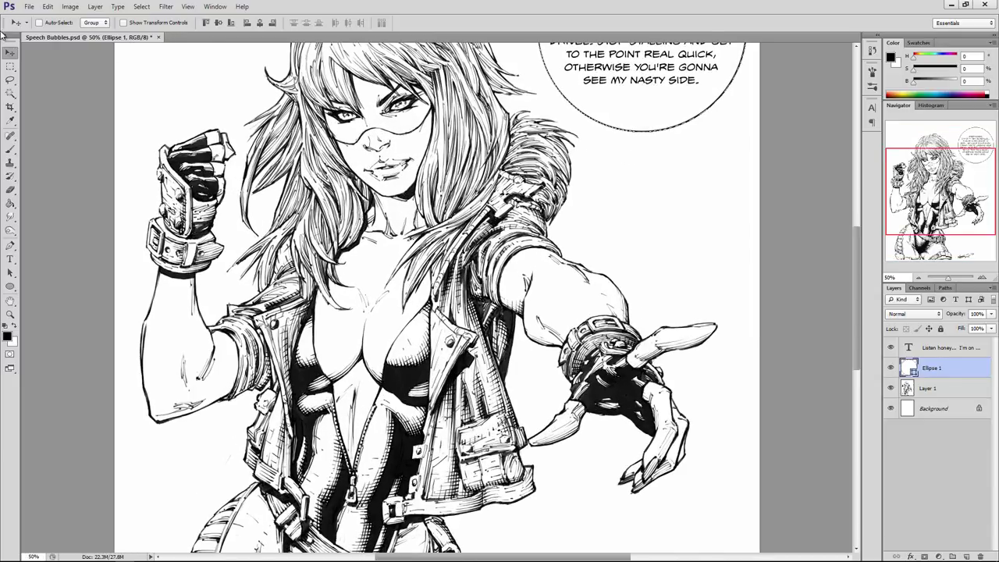
scroll(74, 8, up, 5)
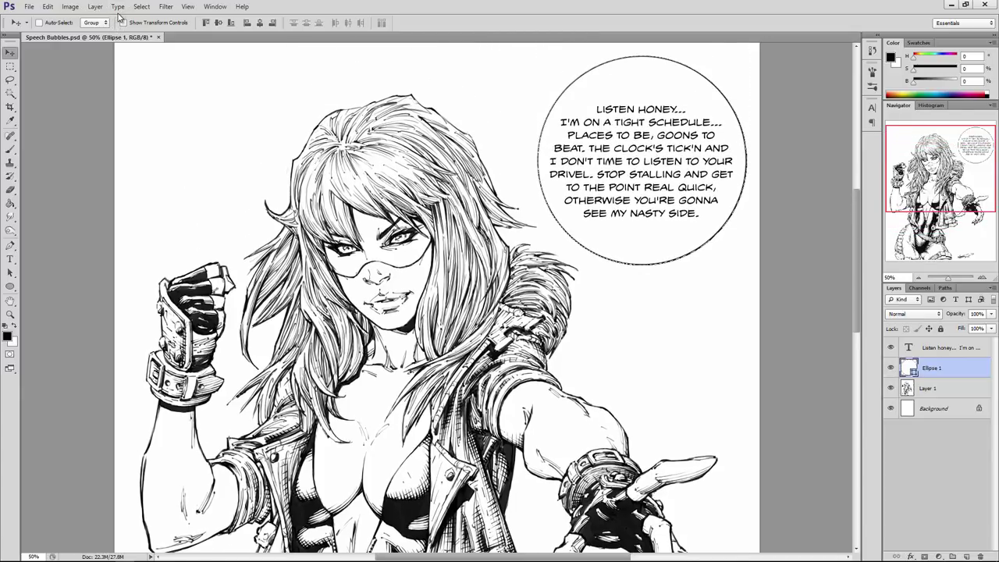
scroll(118, 14, up, 1)
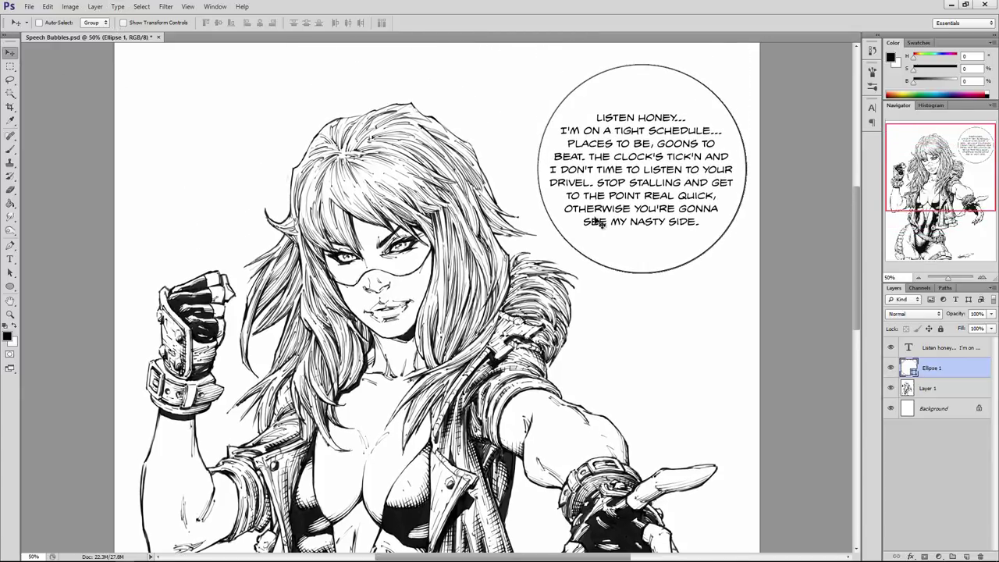
click(926, 389)
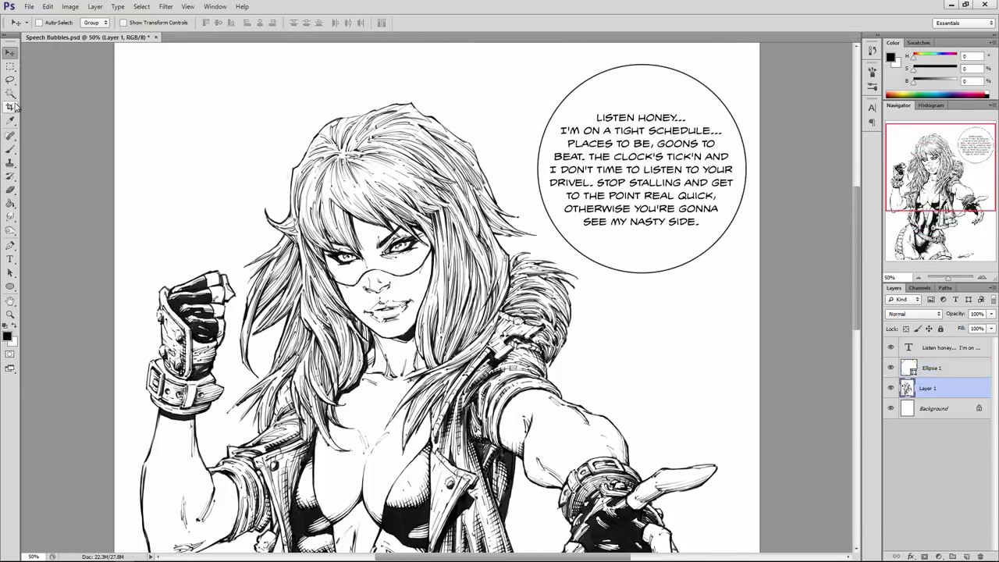
drag(359, 307, 451, 221)
key(ctrl+z)
Try stacking the dialogue text layer beneath the ellipse layer, and restore it to the top of the stack
click(953, 349)
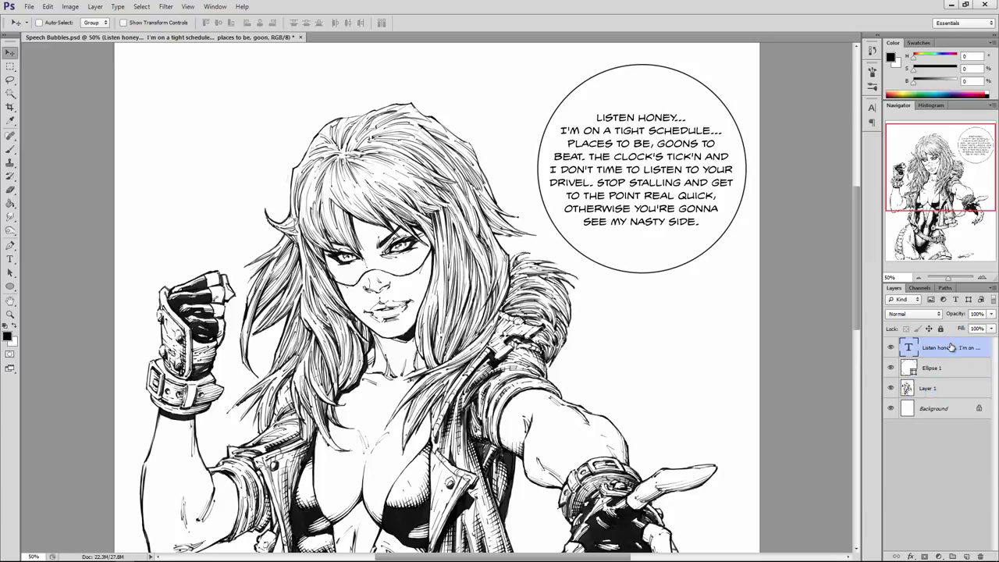
drag(952, 348, 959, 380)
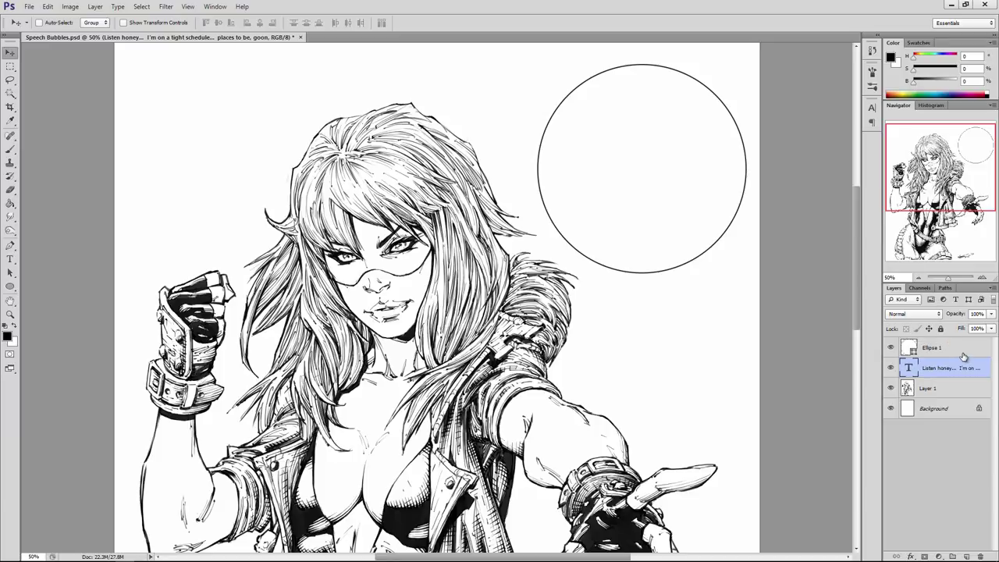
drag(951, 374, 948, 348)
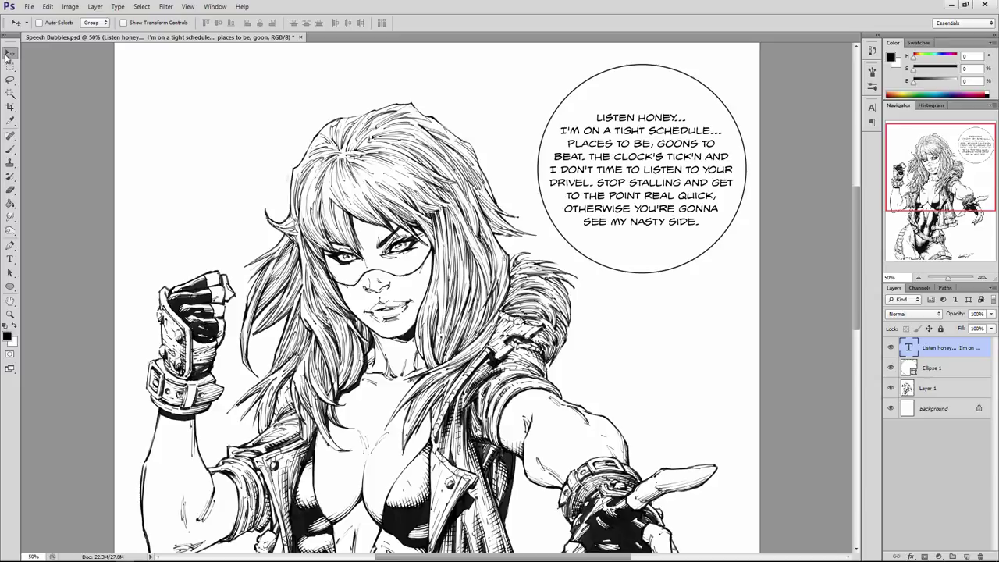
Flatten the circle around the text by pulling its top anchor point down and its bottom anchor point up
ctrl+click(644, 69)
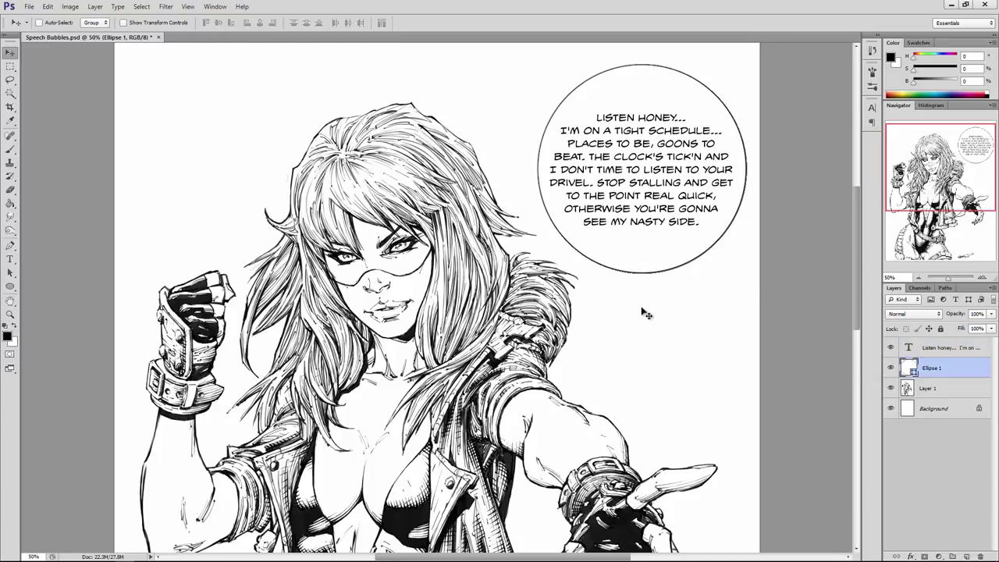
click(635, 273)
click(660, 69)
click(633, 64)
click(648, 68)
click(633, 65)
drag(643, 65, 643, 70)
drag(643, 68, 643, 99)
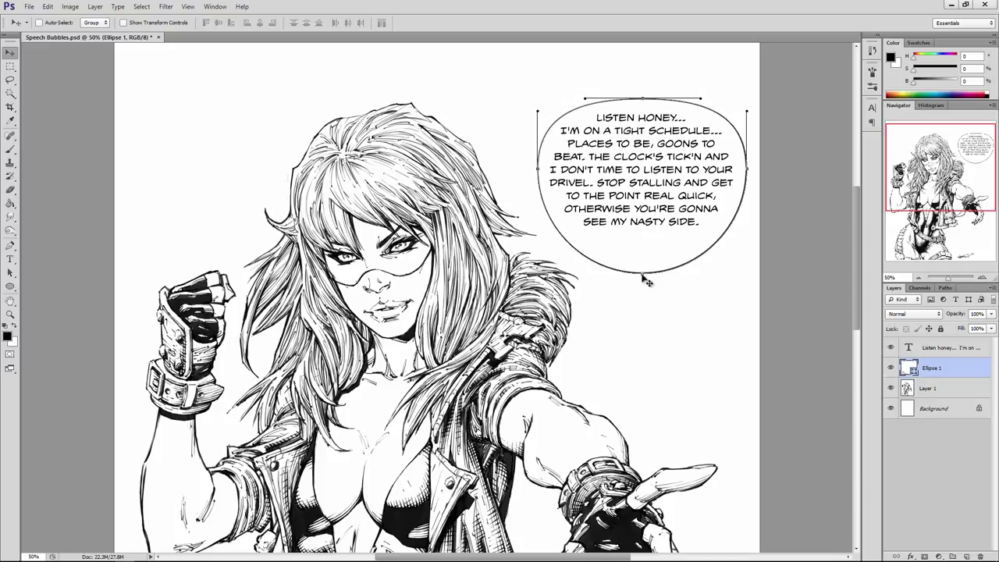
drag(642, 273, 641, 242)
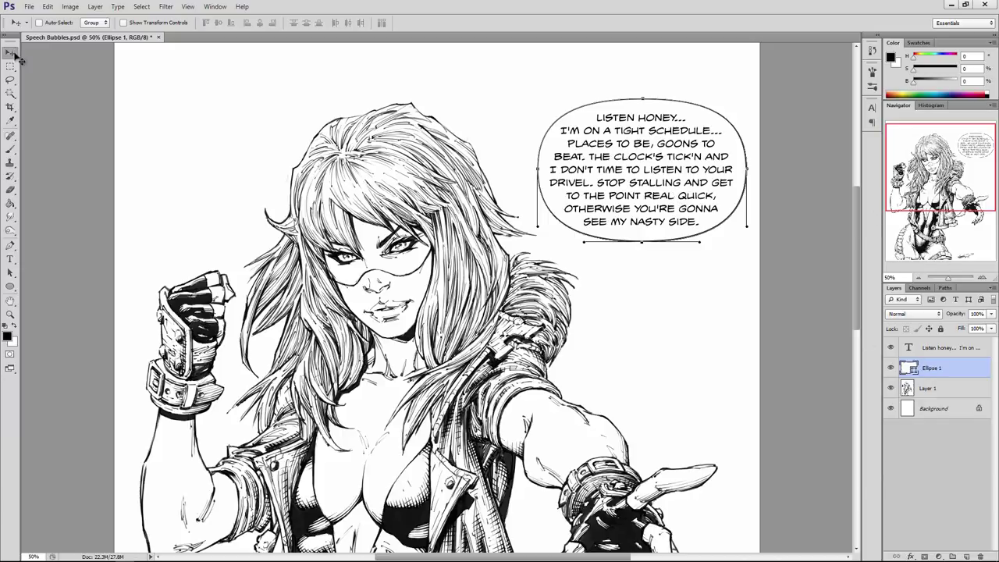
Select the text and ellipse layers together and move them up, close to the page's upper edge
shift+click(947, 349)
drag(633, 164, 629, 117)
scroll(663, 188, up, 3)
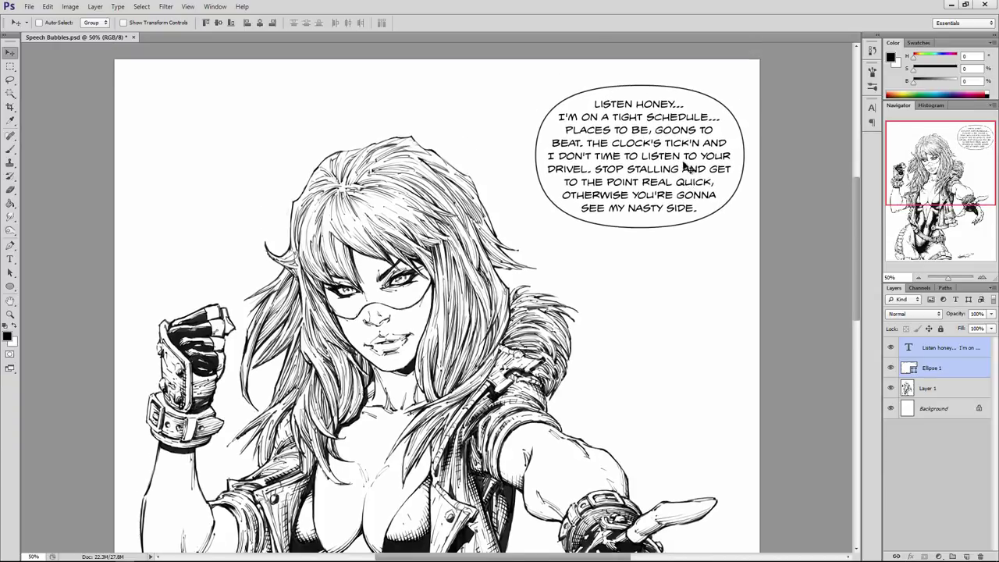
drag(692, 166, 685, 203)
scroll(714, 215, down, 2)
scroll(714, 214, down, 2)
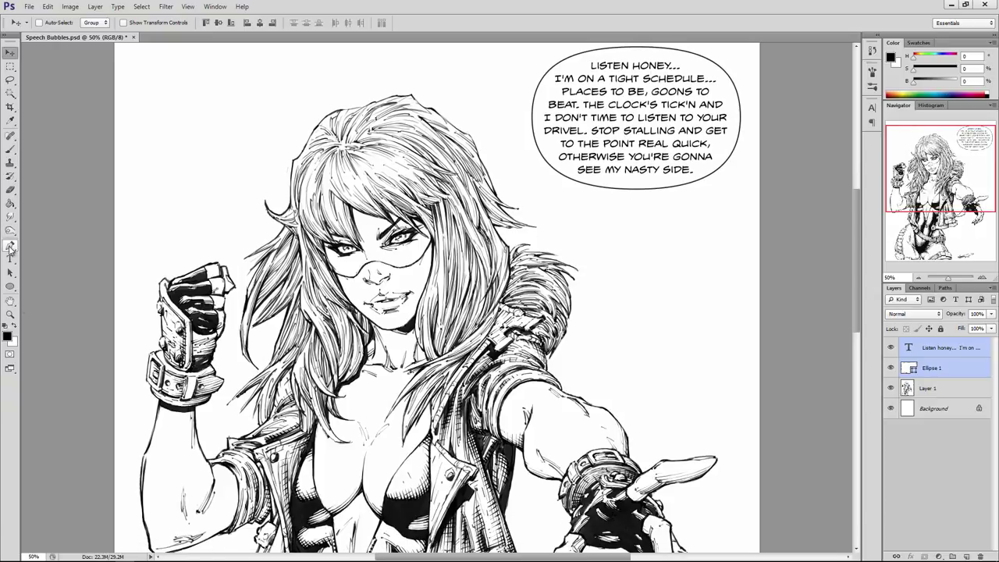
Activate the Pen tool, rename the ellipse layer as "Word Balloon" and dismiss its path outline
click(10, 247)
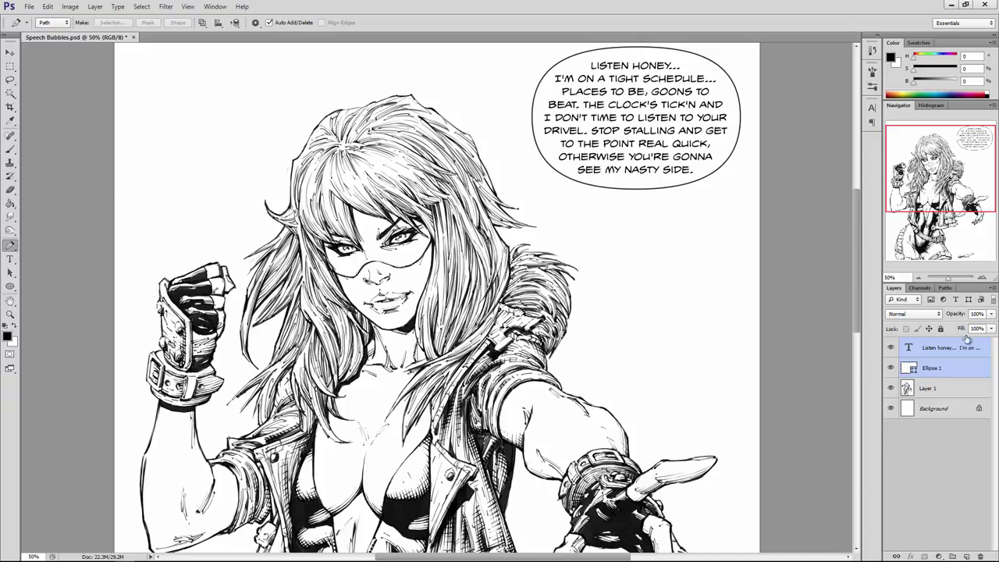
click(940, 370)
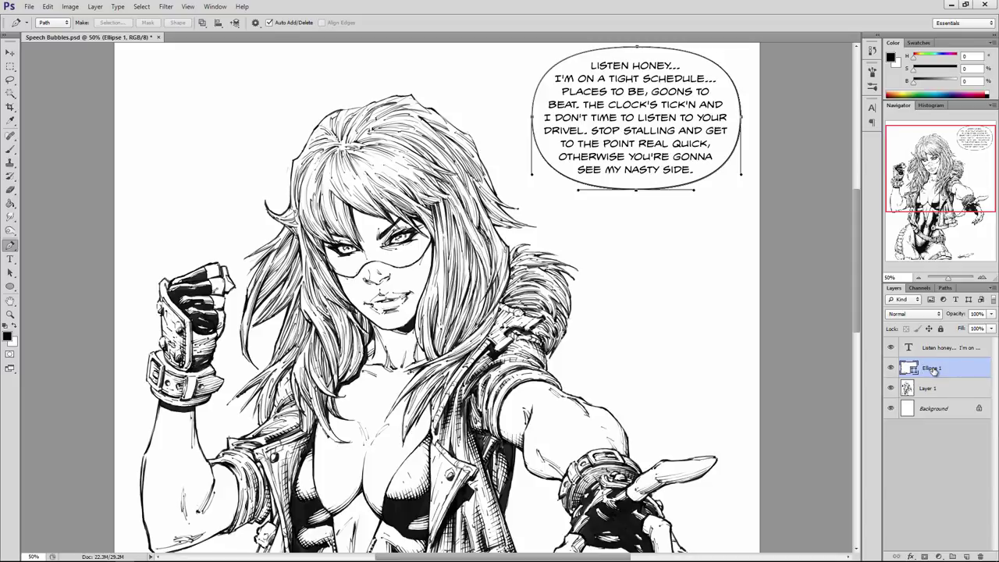
double_click(929, 368)
text(Word Balloon)
key(Return)
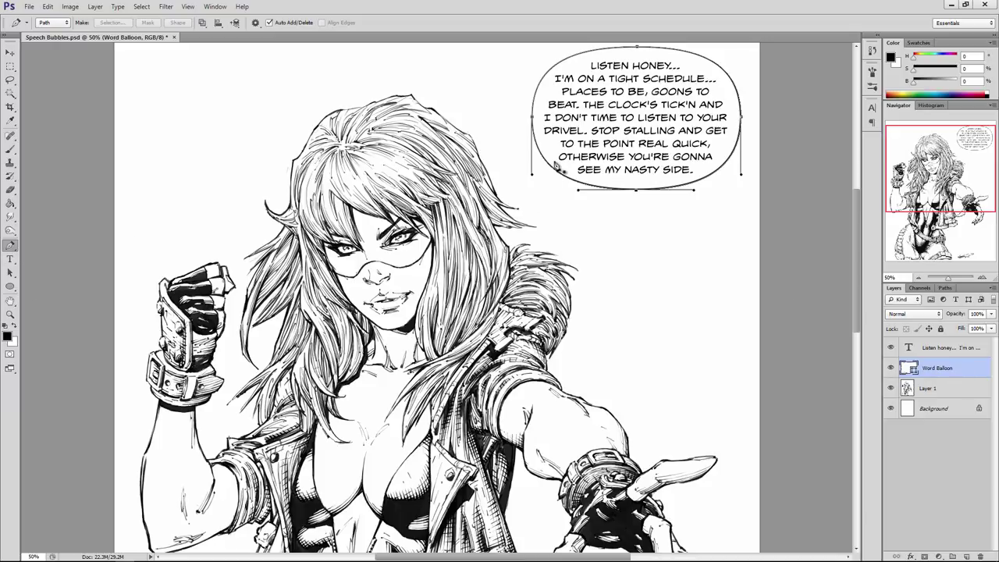
key(Return)
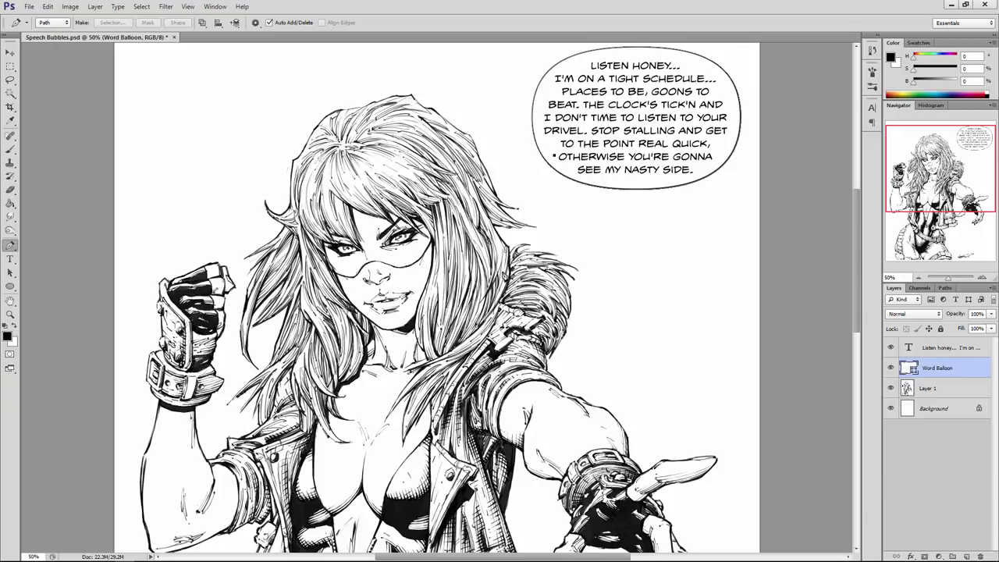
Draw a narrow, pointed tail with the Pen tool, running from the balloon's lower-left edge toward the character's hair
click(511, 237)
click(561, 169)
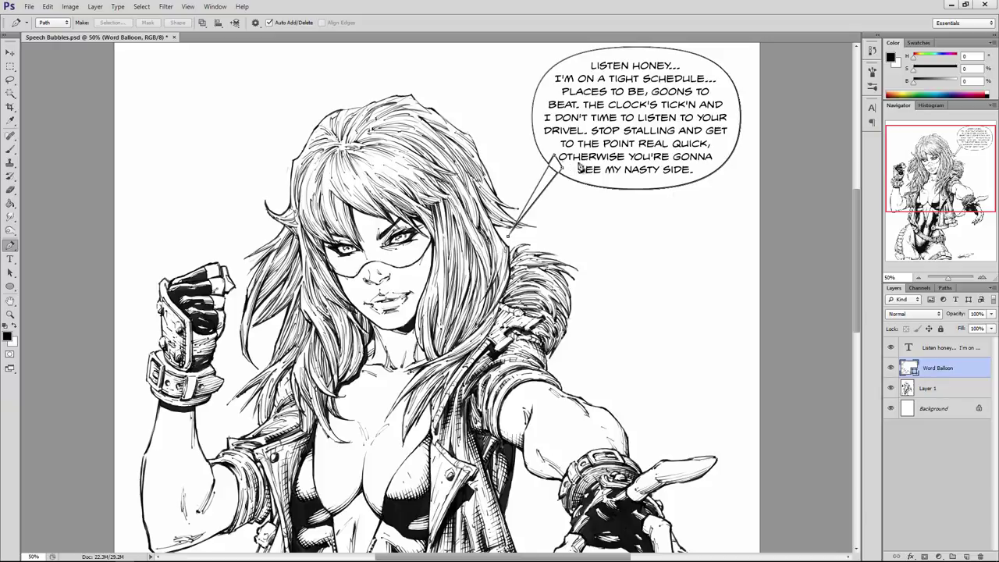
scroll(578, 184, up, 1)
scroll(574, 195, down, 1)
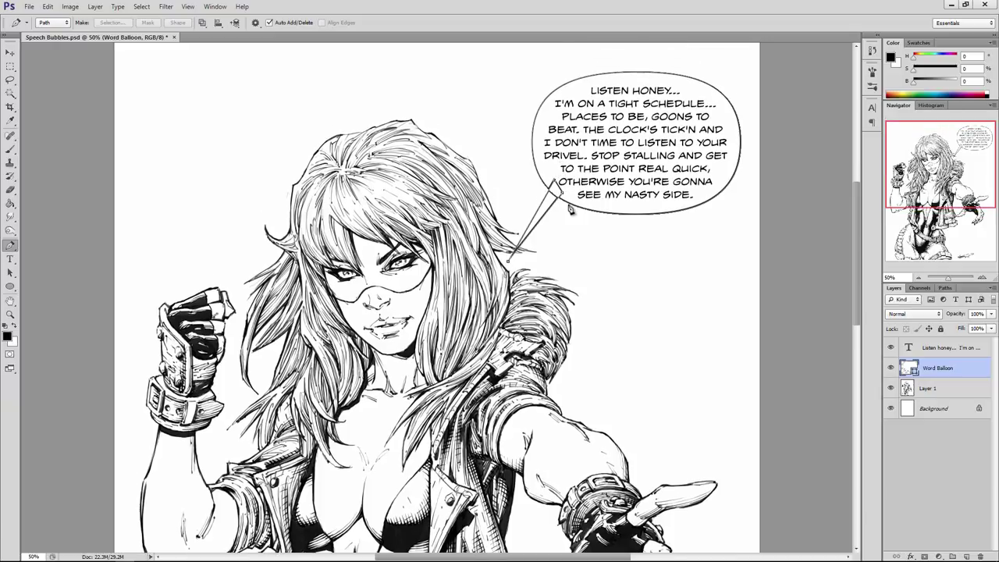
scroll(562, 179, up, 1)
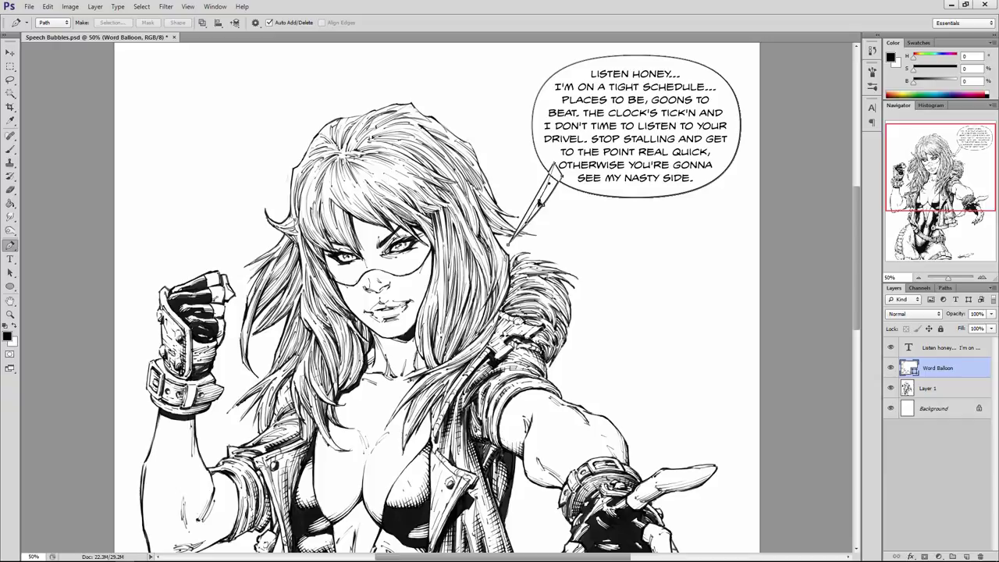
Add an anchor point midway along each long side of the tail and shift them to give the tail a slight curve
click(539, 203)
drag(544, 207, 547, 208)
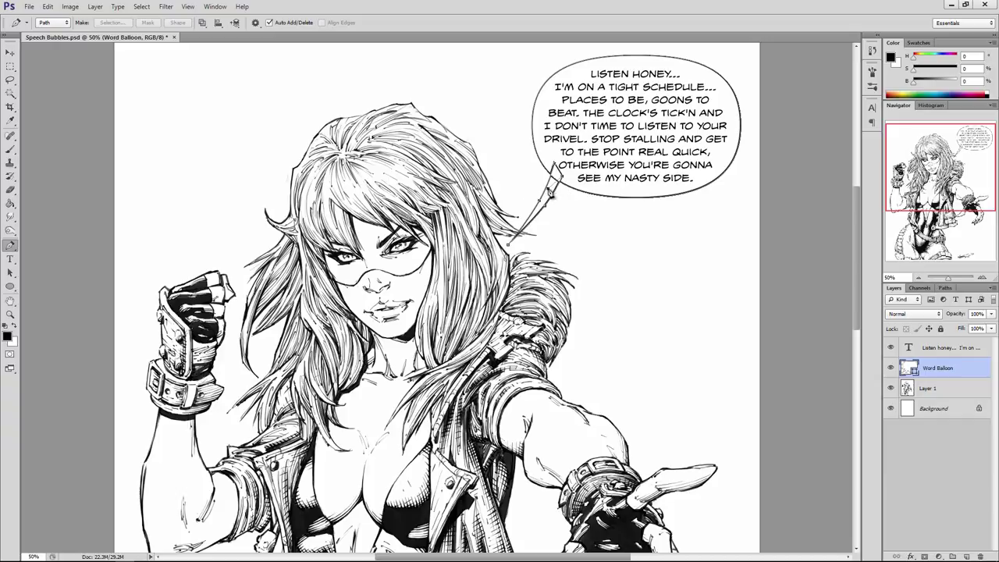
key(v)
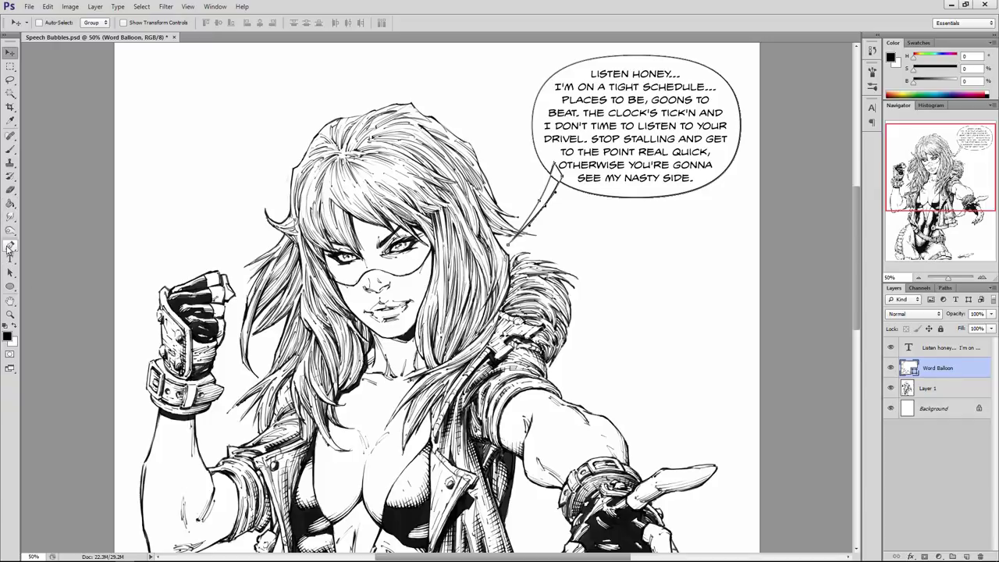
click(9, 246)
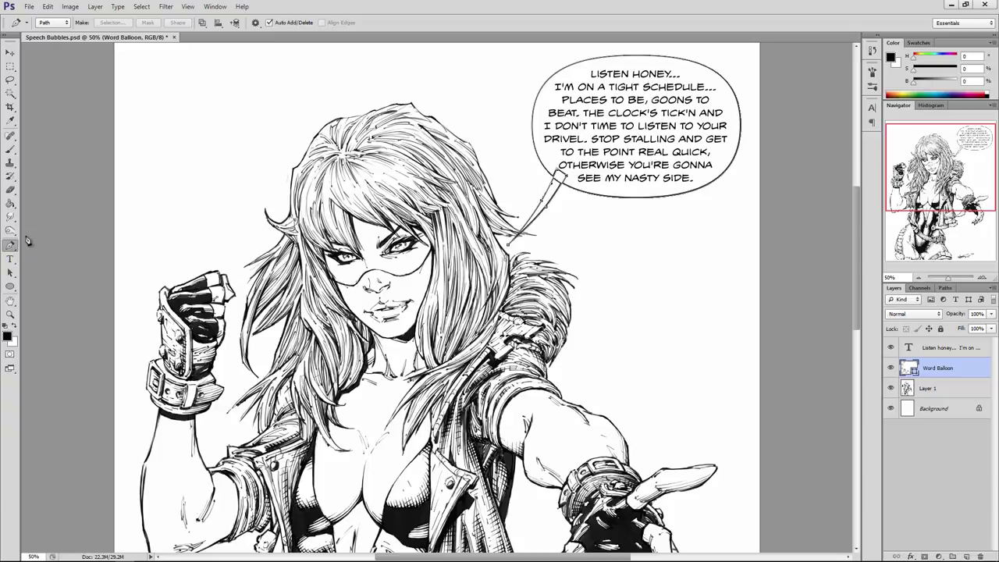
Set the tail's path operation to Combine Shapes so it joins the balloon, and select Layer 1 to dismiss the path outline
click(202, 24)
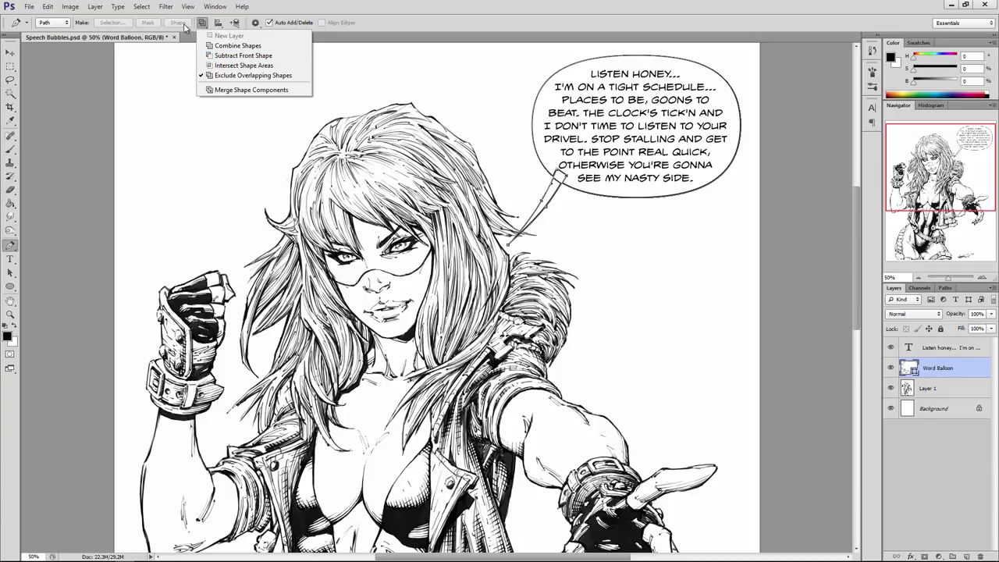
click(204, 25)
click(203, 23)
click(204, 23)
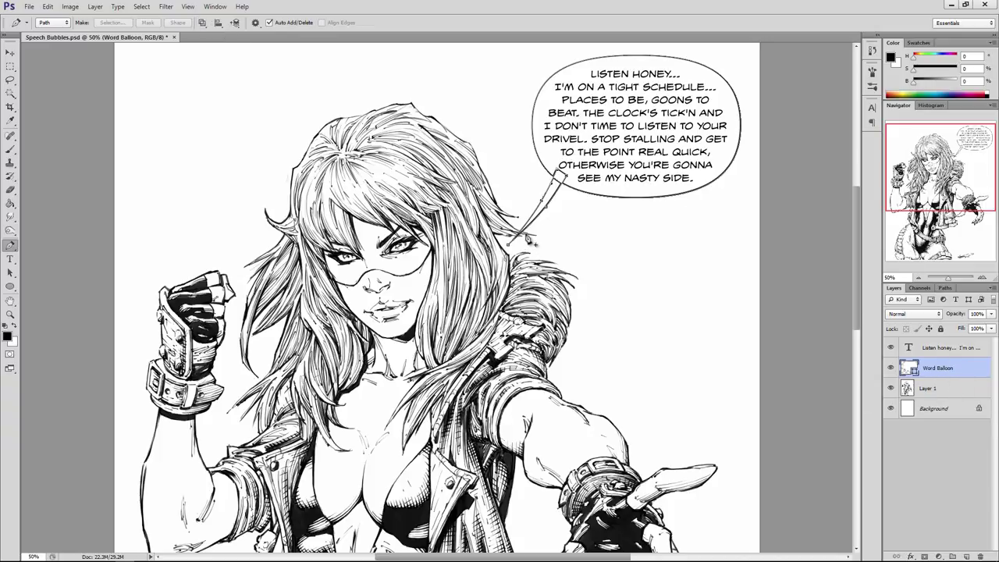
click(203, 24)
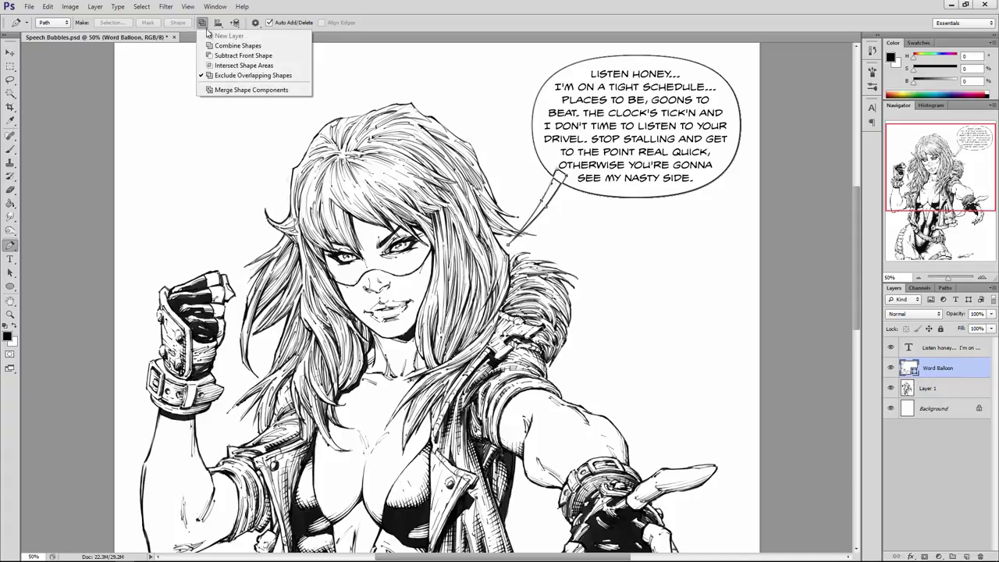
click(234, 47)
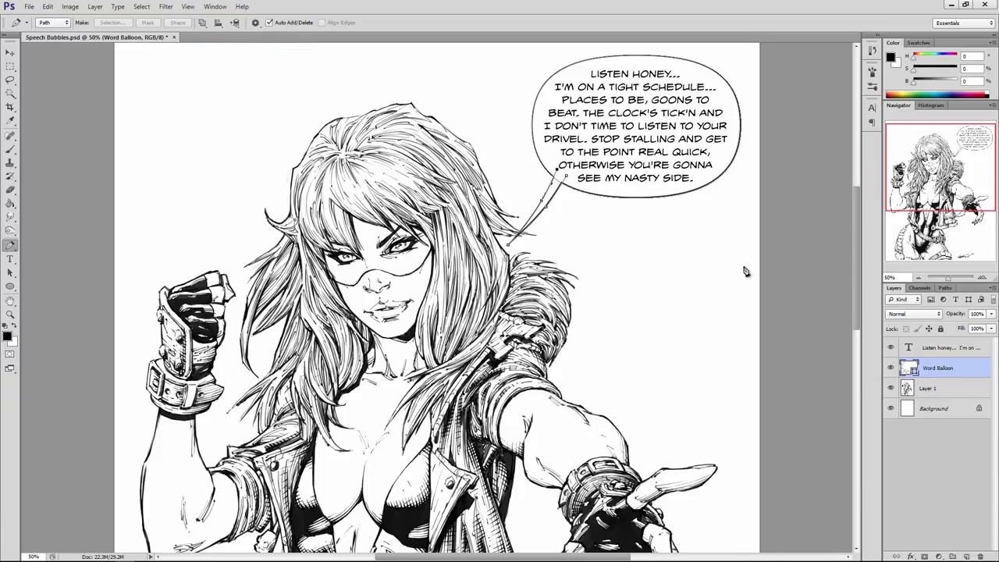
click(934, 389)
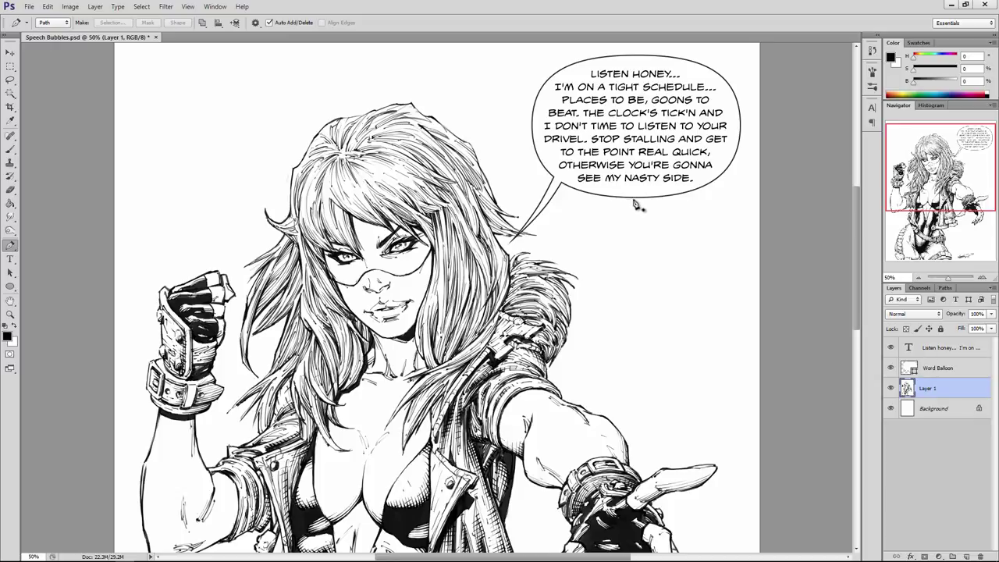
Reselect the Word Balloon shape's tail path and nudge its base anchor points slightly where they overlap the balloon
click(11, 50)
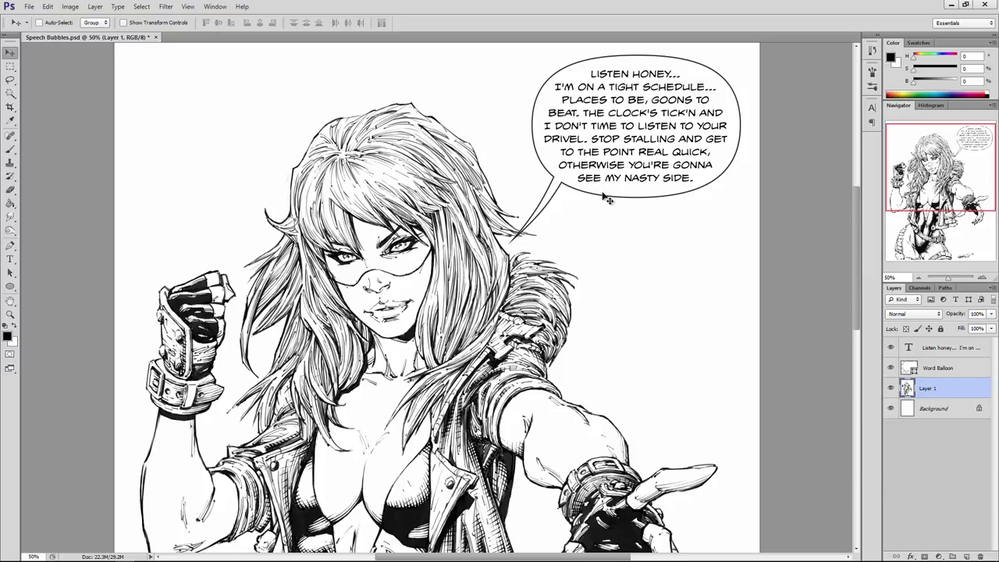
ctrl+click(568, 181)
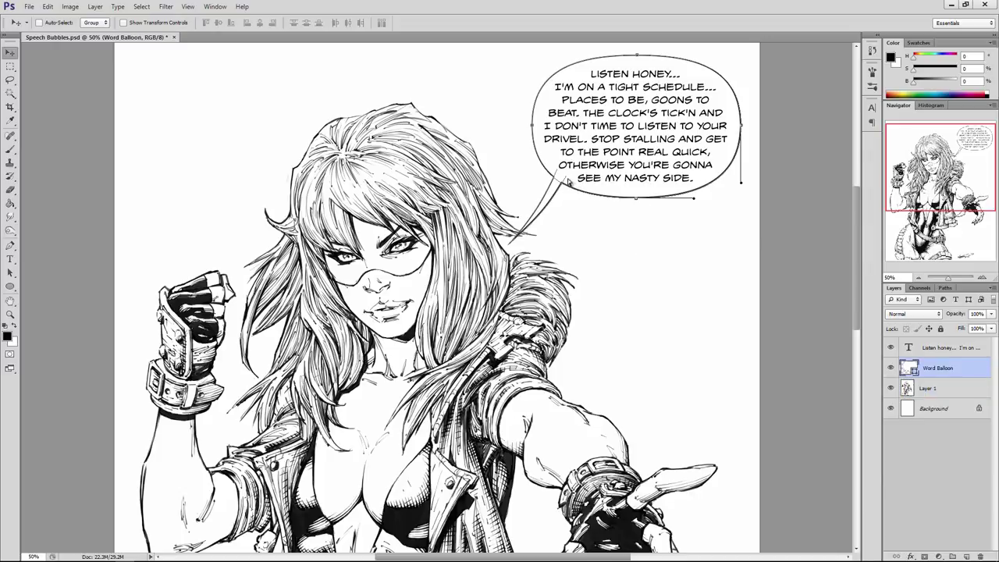
ctrl+click(567, 179)
click(599, 196)
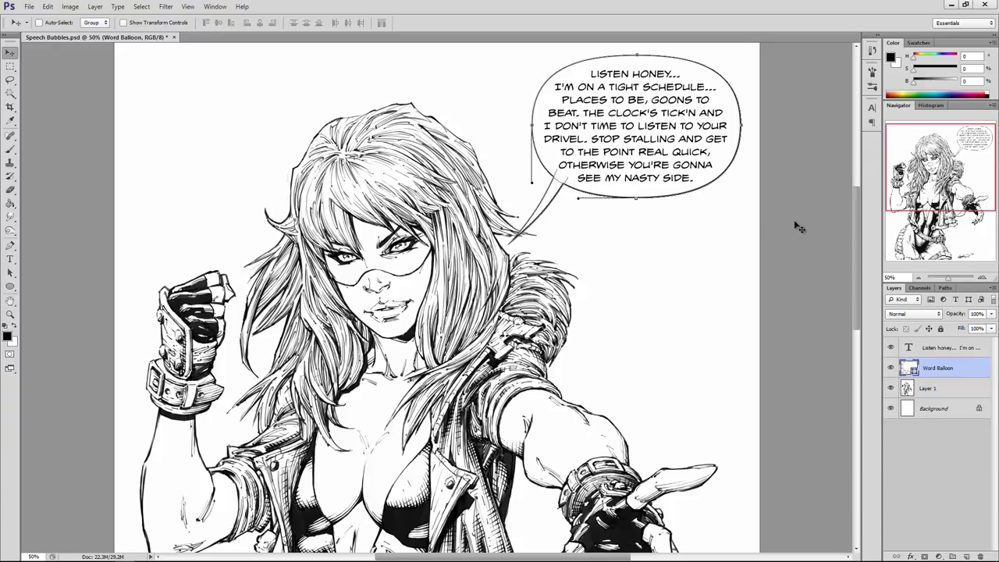
click(548, 199)
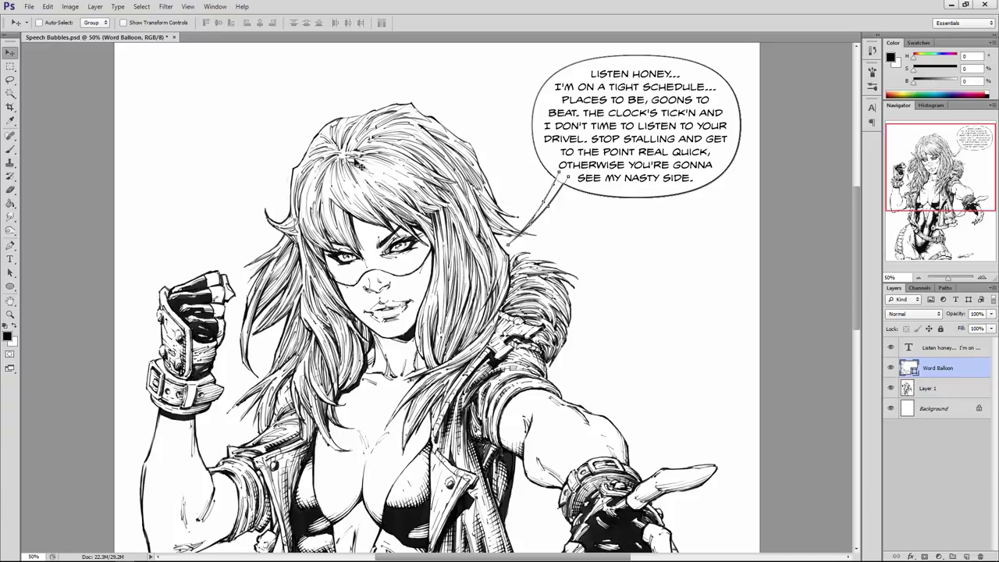
click(10, 66)
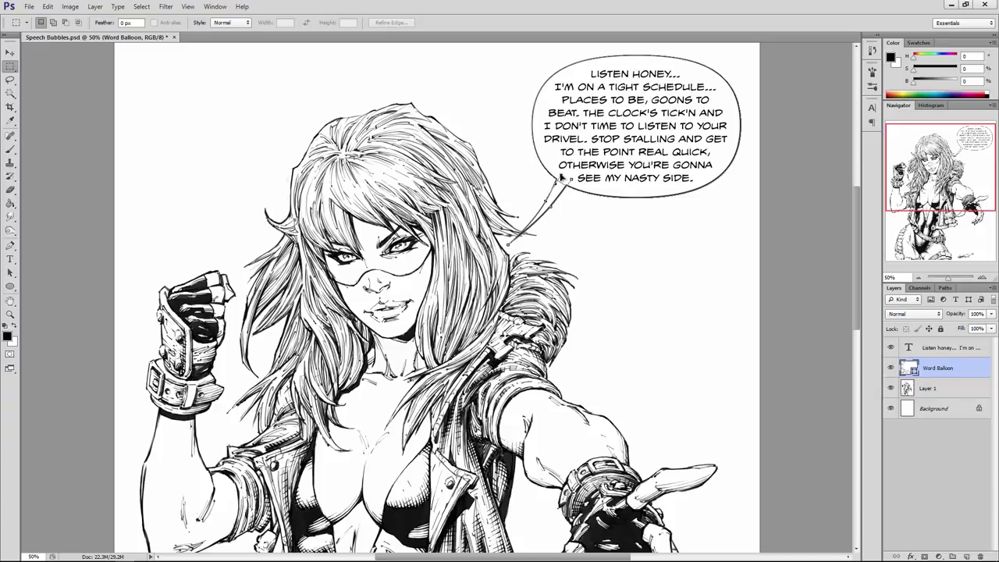
key(v)
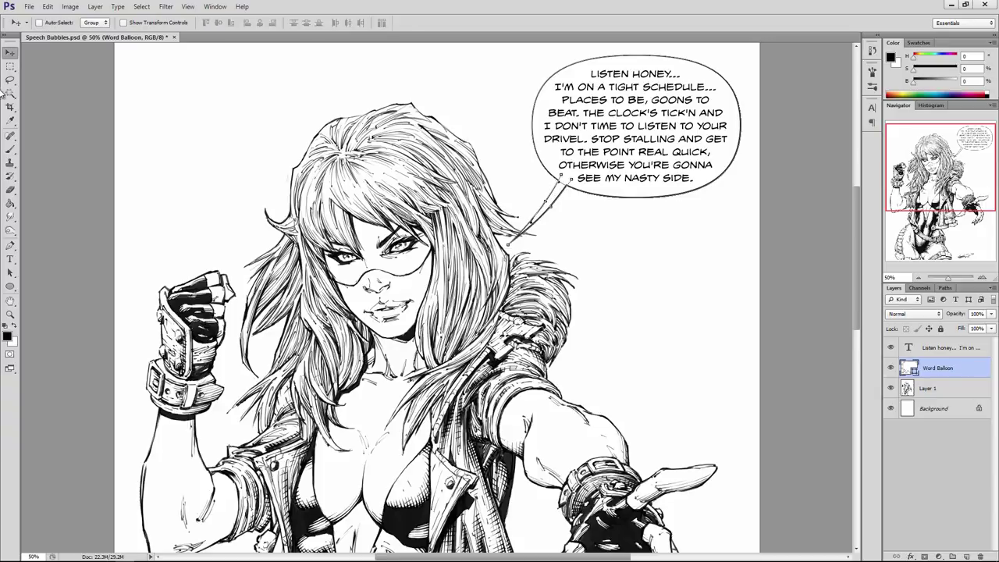
click(9, 247)
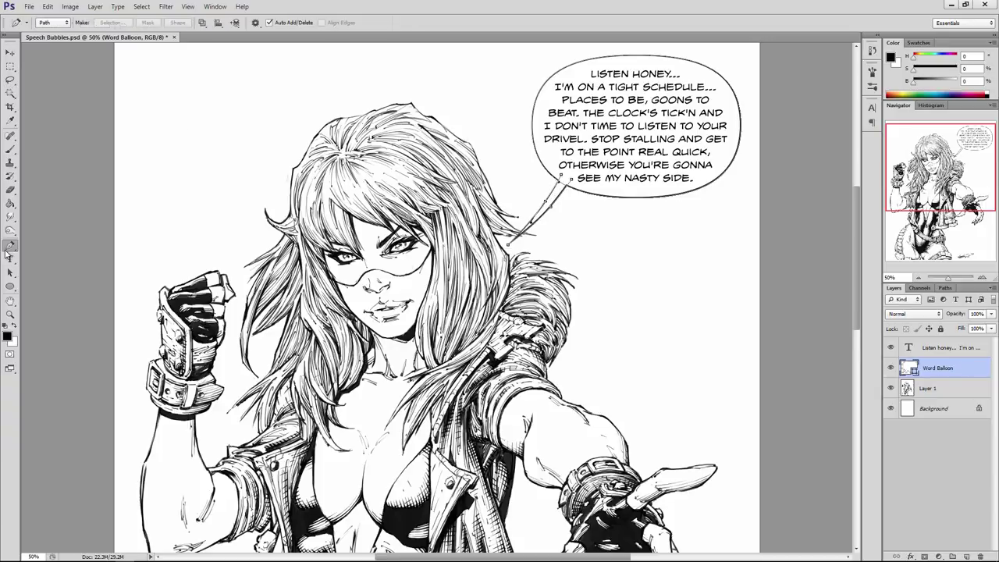
Try stroke widths of 3.49 pt and 0.16 pt on the balloon outline, and restore it to 1 pt
click(10, 286)
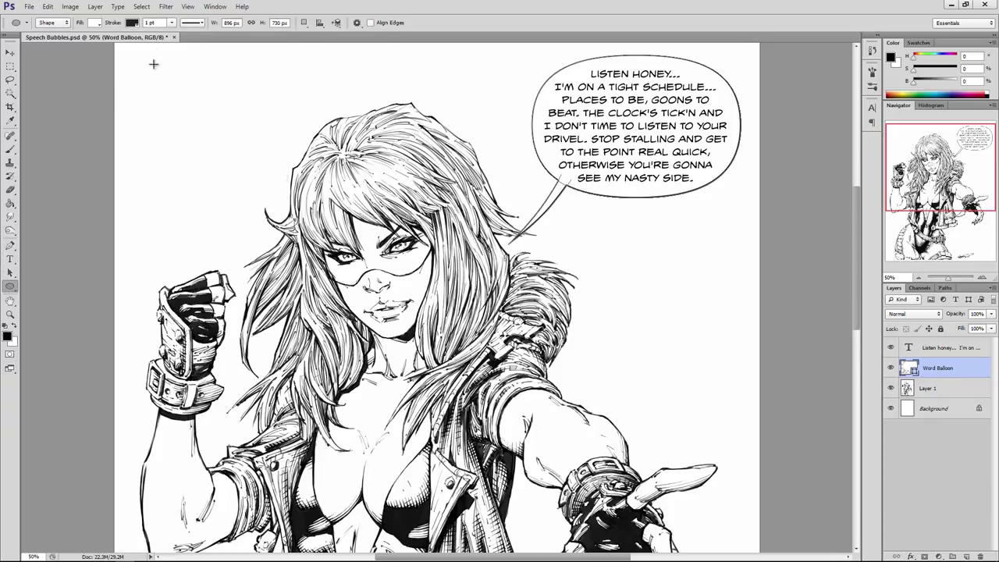
click(171, 22)
drag(173, 38, 175, 38)
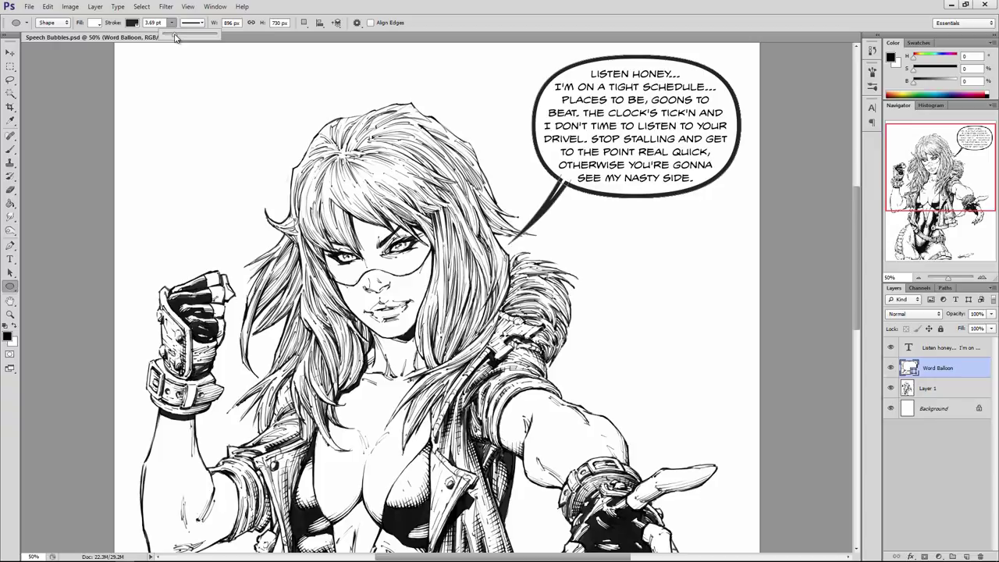
mouse_move(176, 38)
mouse_down()
mouse_move(164, 36)
mouse_move(175, 26)
mouse_move(167, 35)
mouse_up()
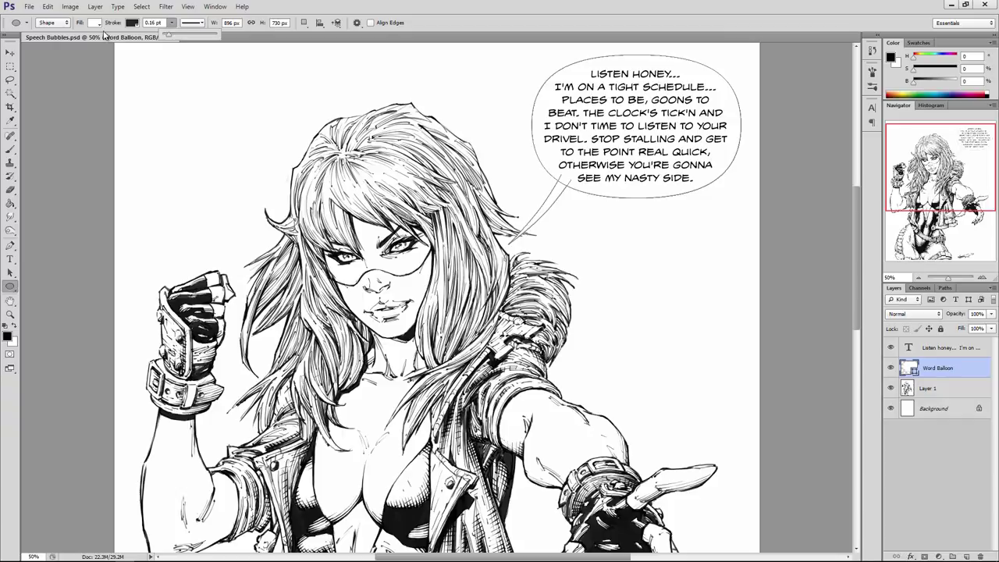
key(Return)
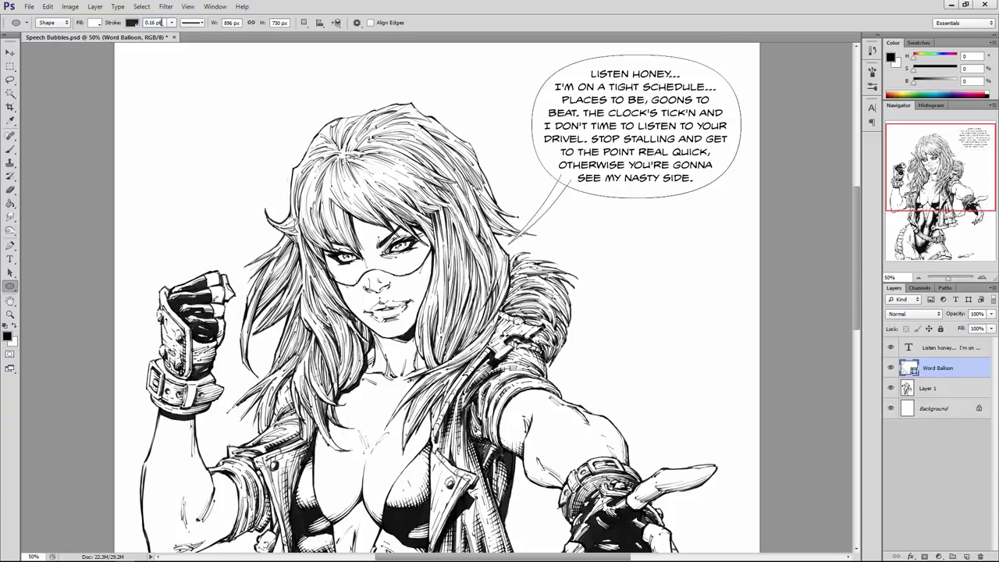
text(1)
key(Return)
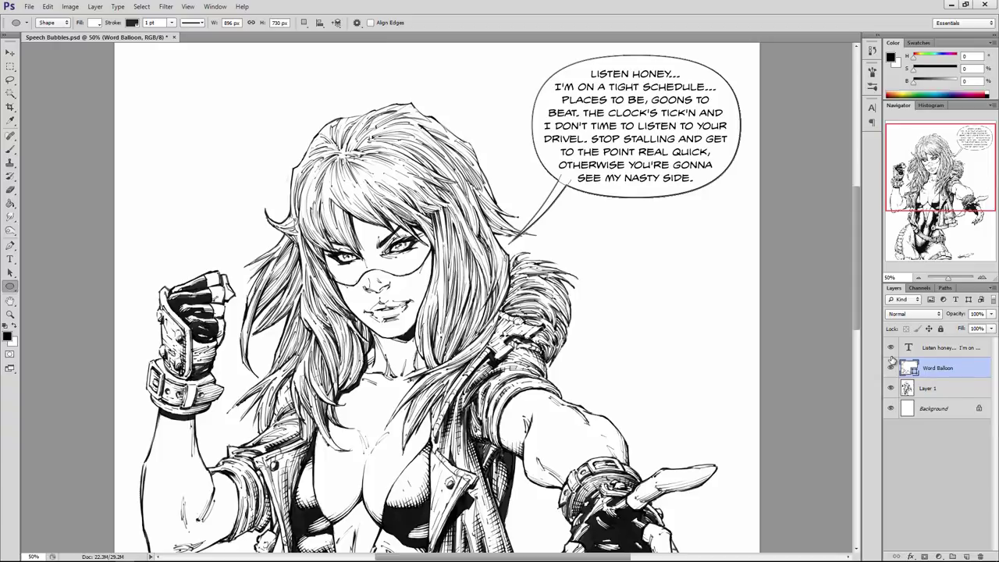
Set the opening line "Listen honey..." of the dialogue in Bold Italic
key(t)
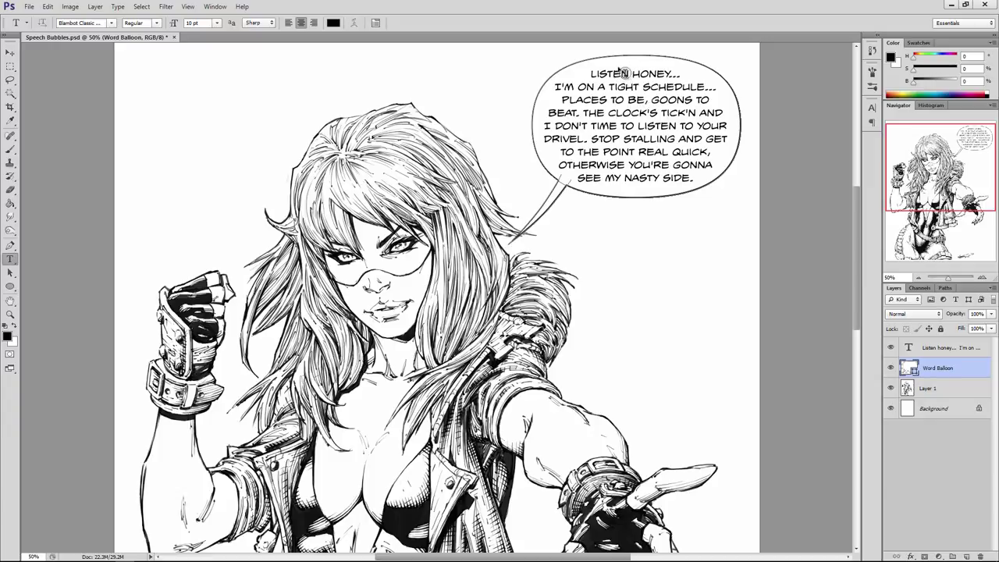
drag(592, 73, 687, 75)
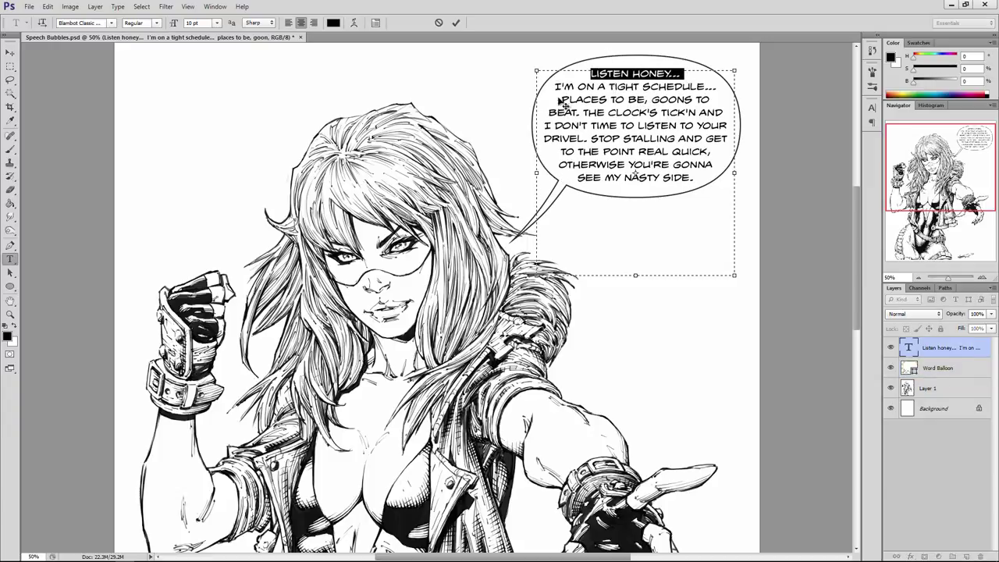
click(158, 24)
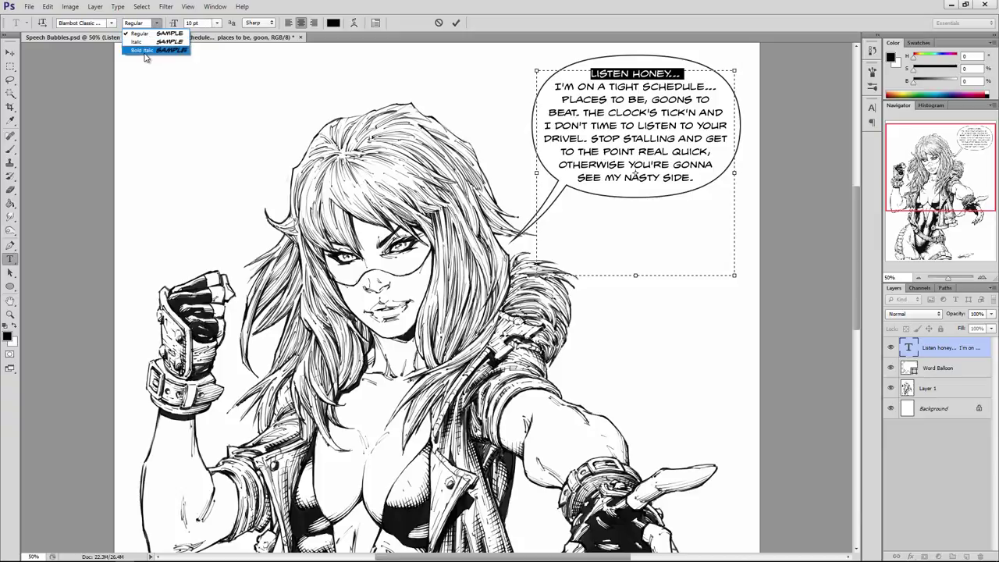
click(145, 51)
click(657, 124)
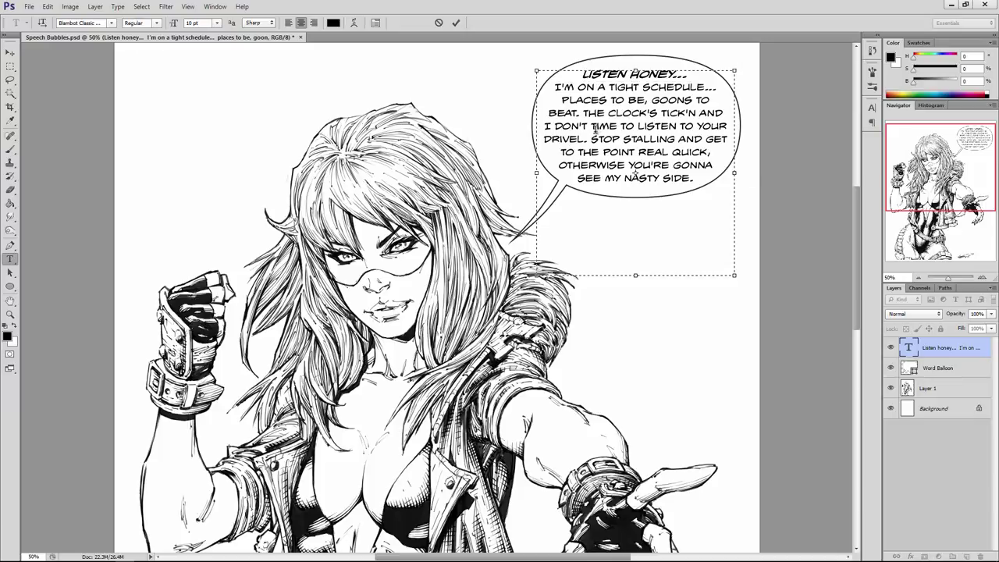
Set the words "Stop stalling" in the dialogue in Bold Italic
drag(591, 138, 675, 139)
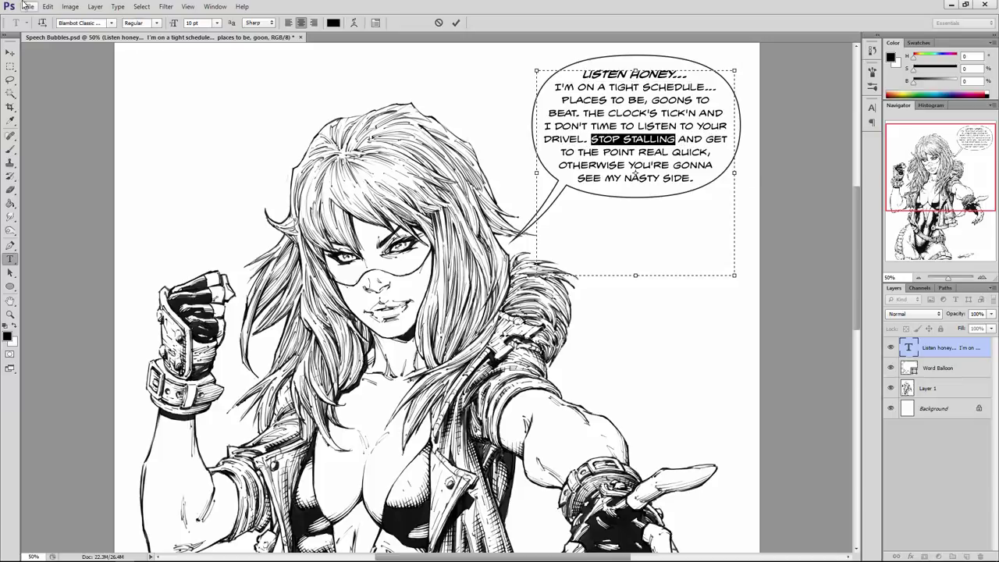
click(149, 22)
click(157, 53)
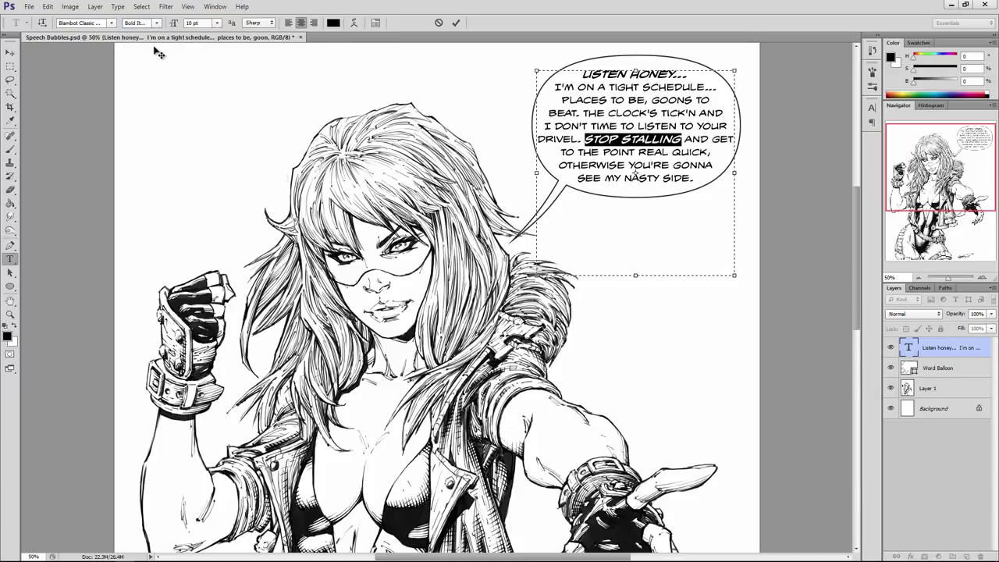
Rebreak the dialogue so "get" starts the line "get to the point real quick," and commit the text
click(703, 166)
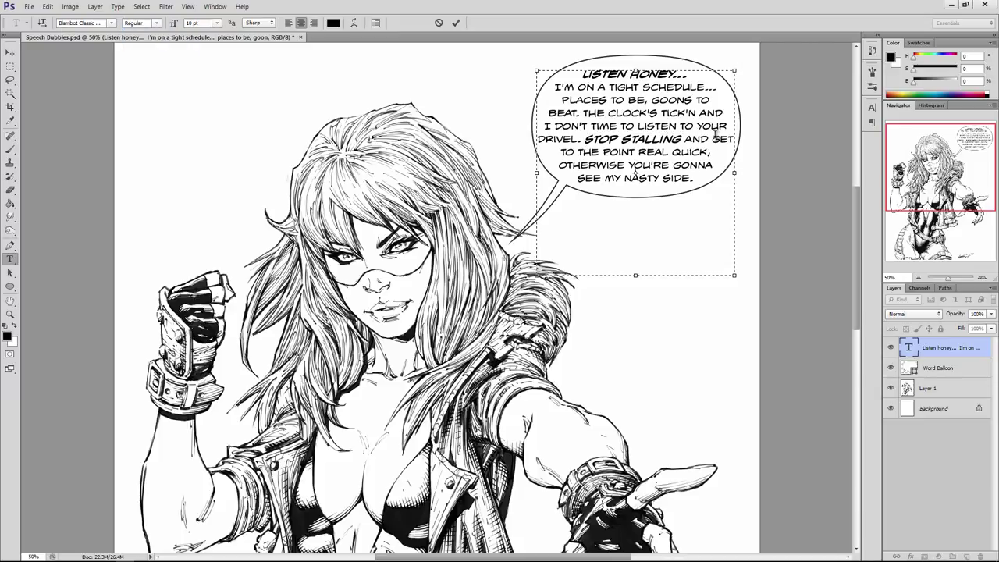
key(Return)
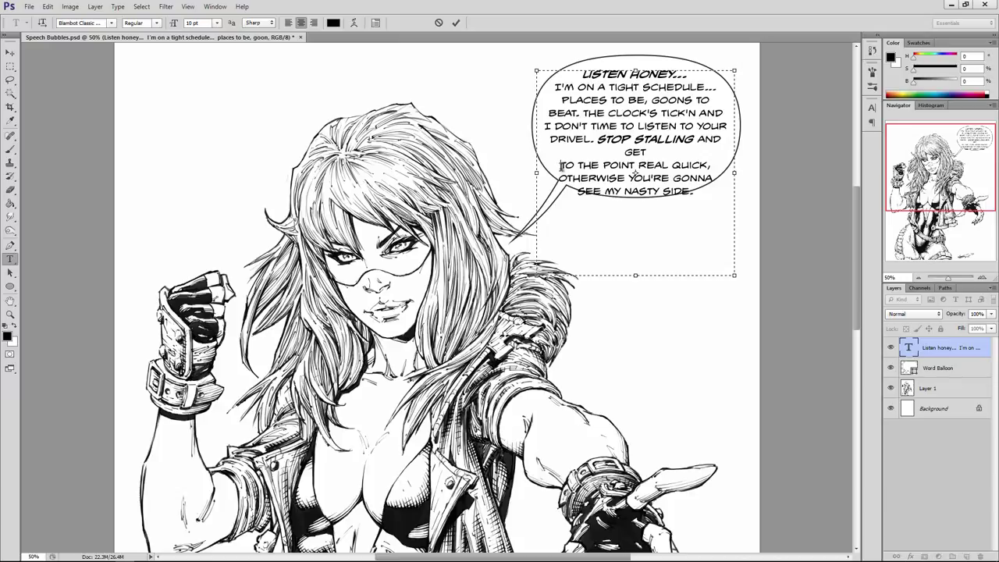
key(BackSpace)
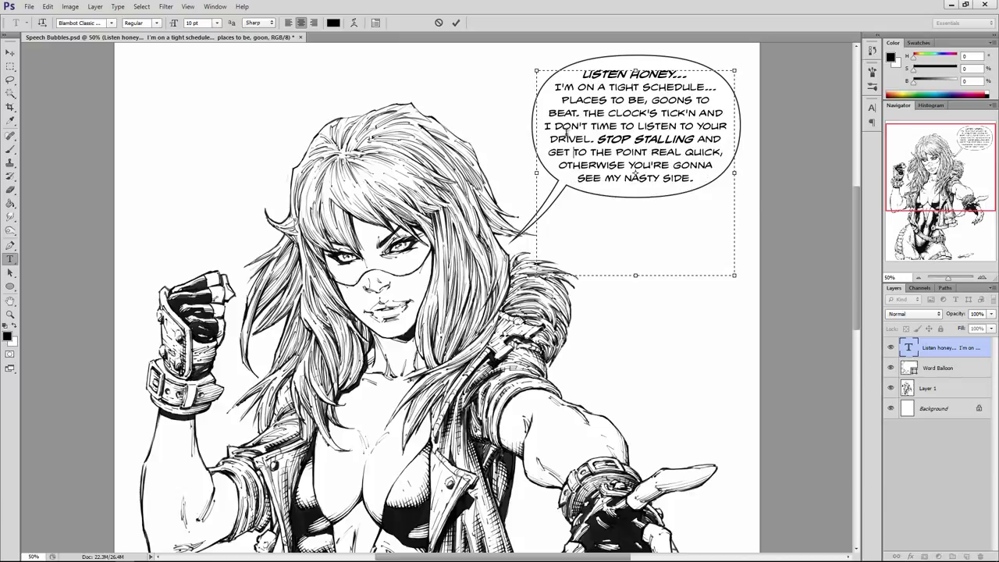
click(11, 51)
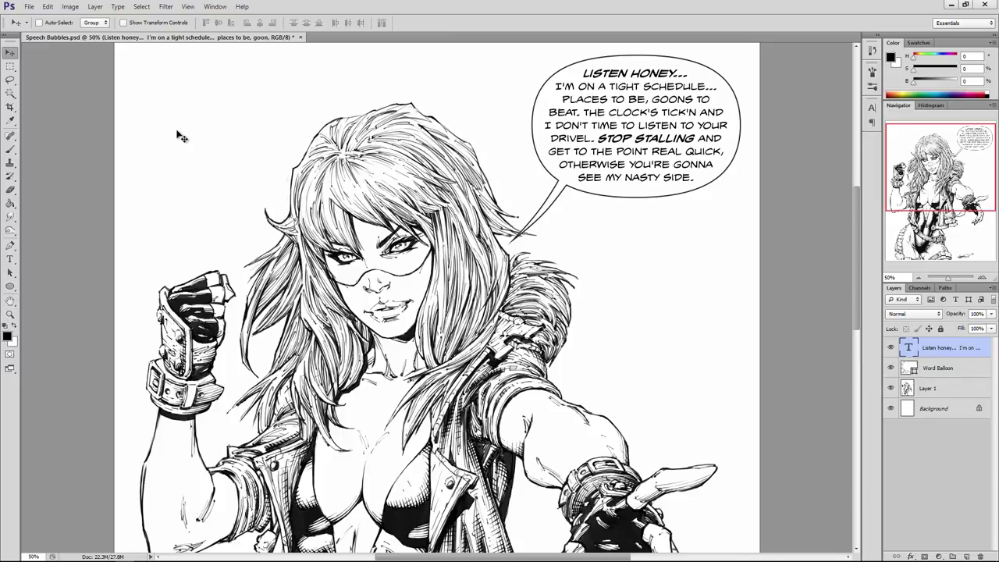
Fit the whole page on screen to review the finished speech balloon
click(10, 314)
right_click(436, 273)
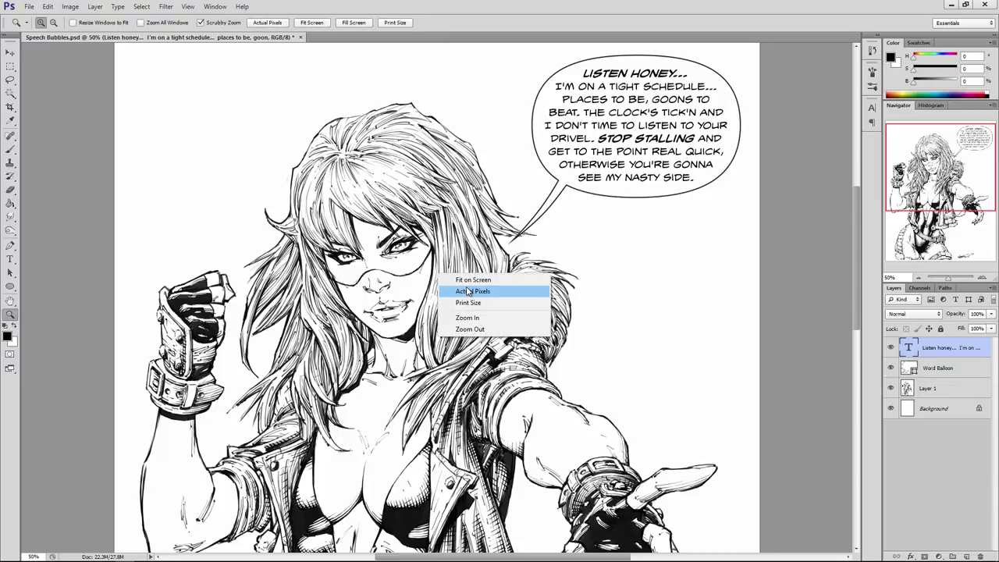
click(473, 279)
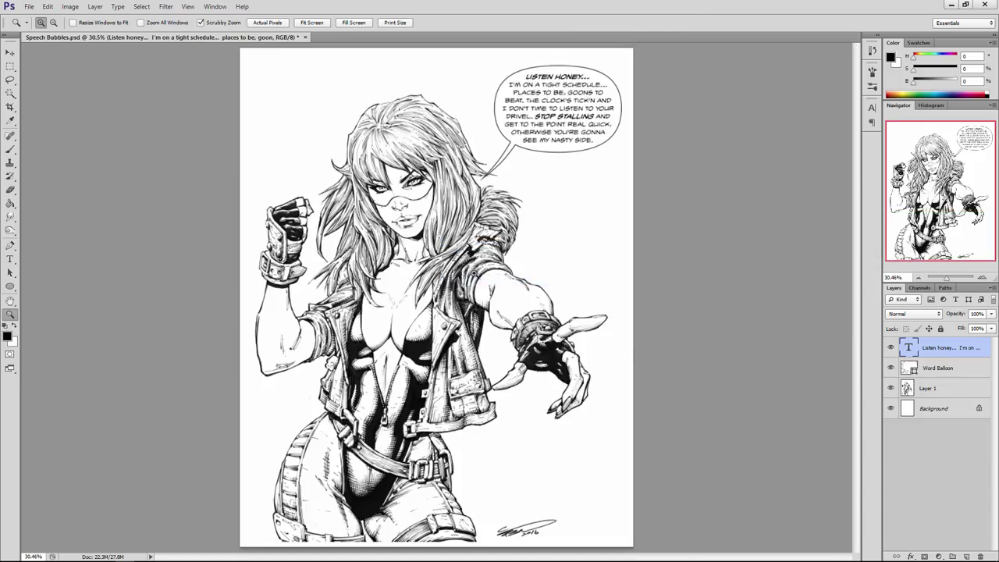
Switch to Chrome and read the "How To Draw Heads In Perspective" article among the Comic Art Tutorials on howtodrawcomics.net
click(541, 172)
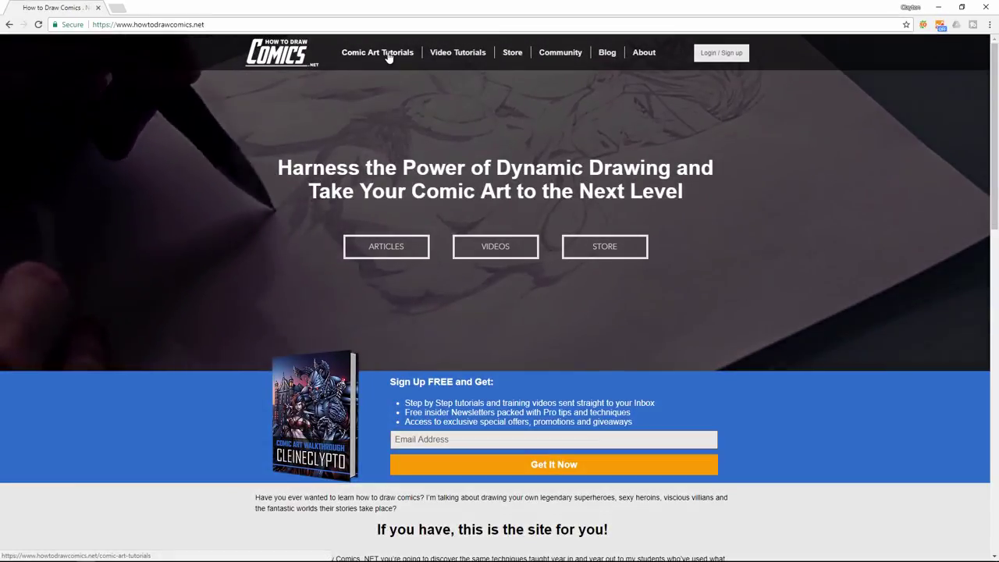
click(391, 60)
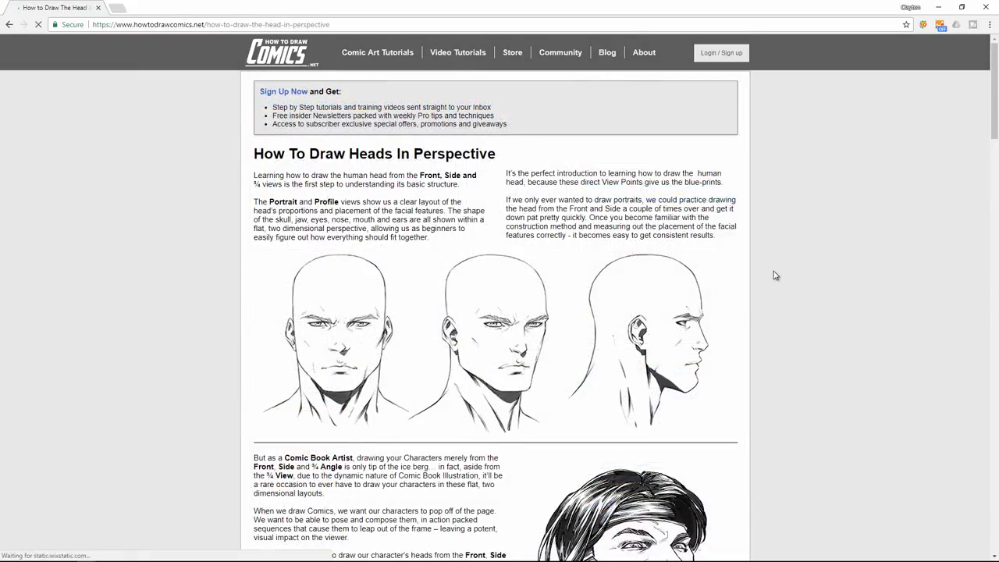
scroll(770, 275, down, 4)
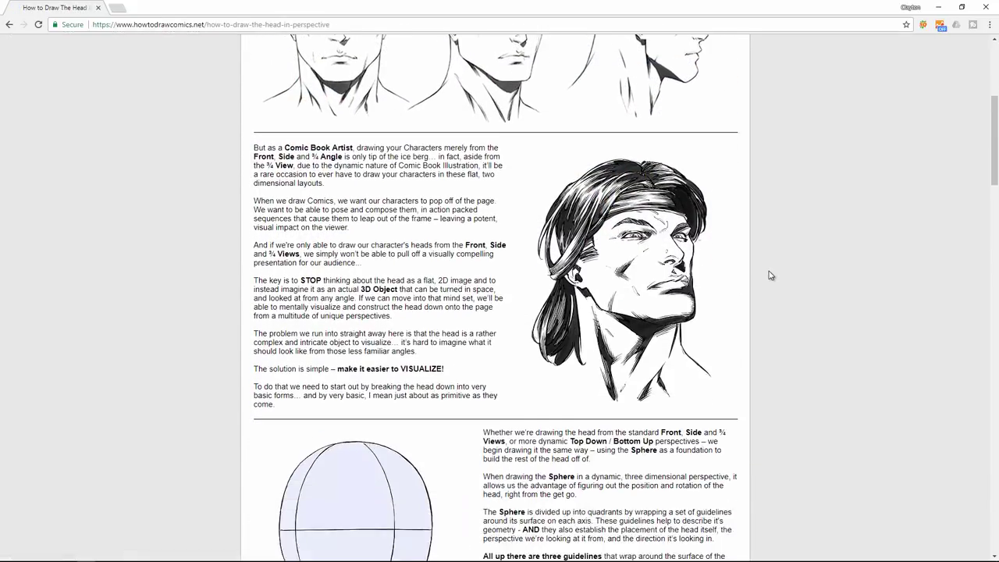
scroll(769, 275, down, 4)
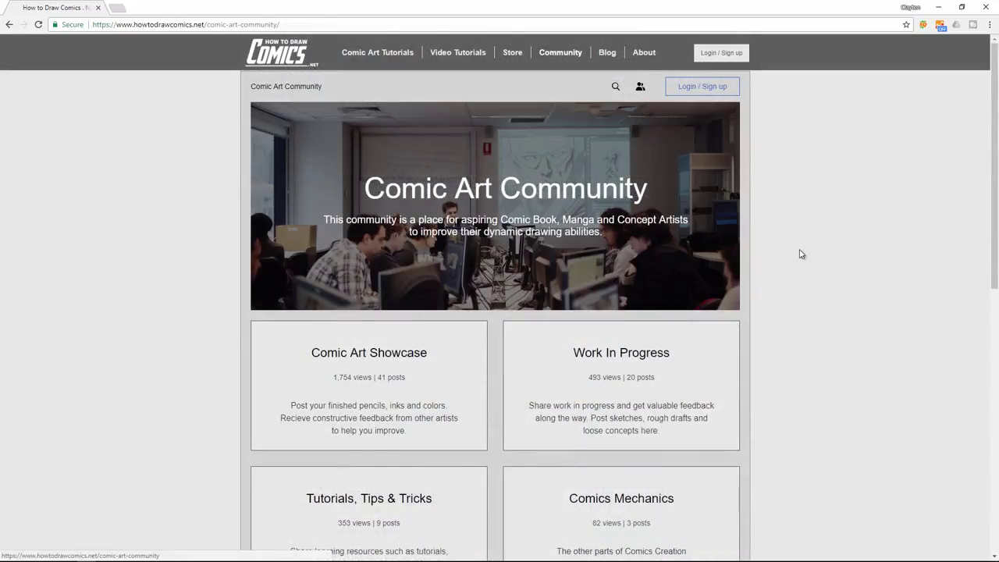
Look over the Comic Art Community categories and open the Comic Art Showcase
scroll(800, 253, down, 2)
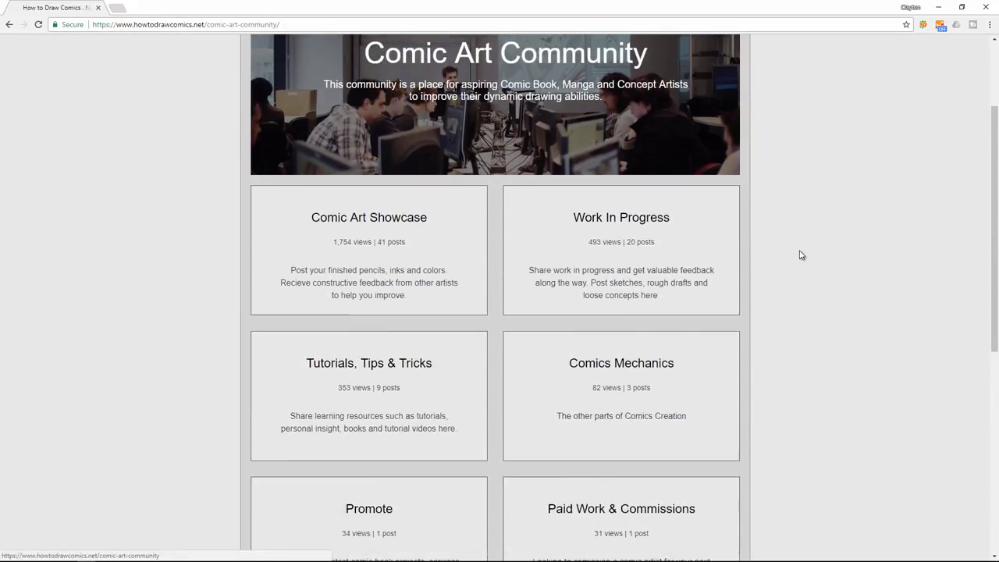
mouse_move(473, 227)
click(372, 258)
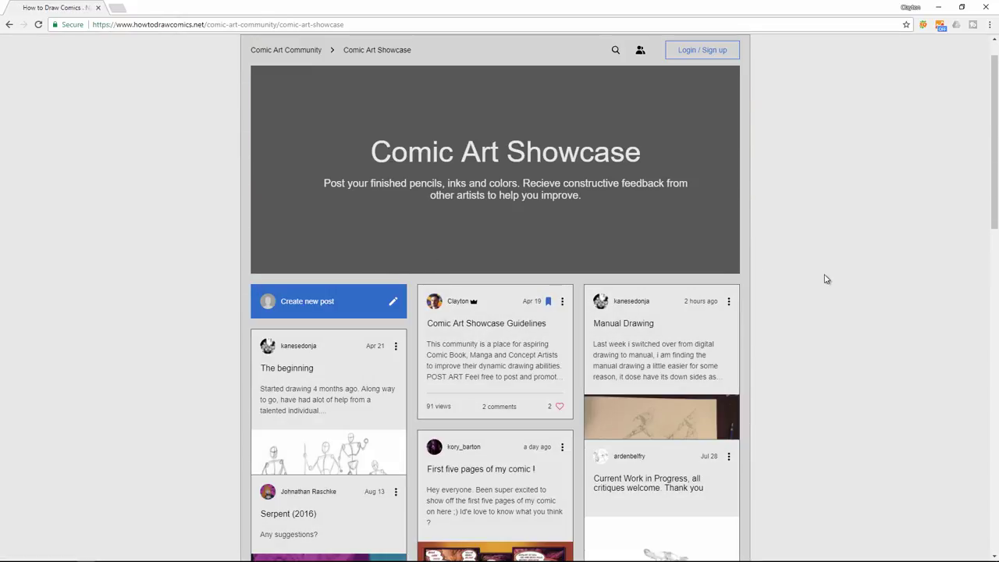
Browse the Comic Art Showcase posts to examine the artwork shared by community members
scroll(827, 279, down, 3)
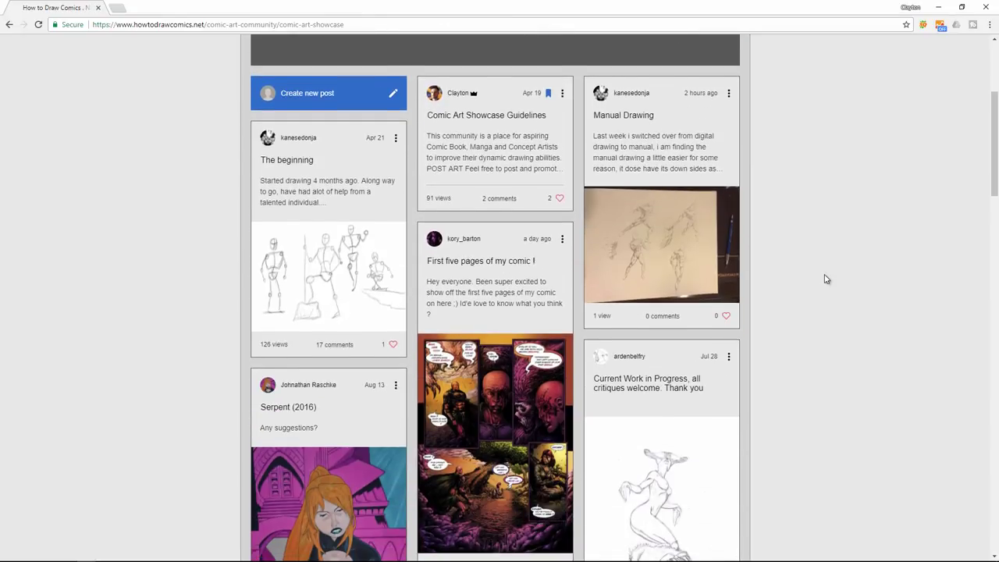
scroll(825, 279, up, 3)
scroll(824, 280, down, 3)
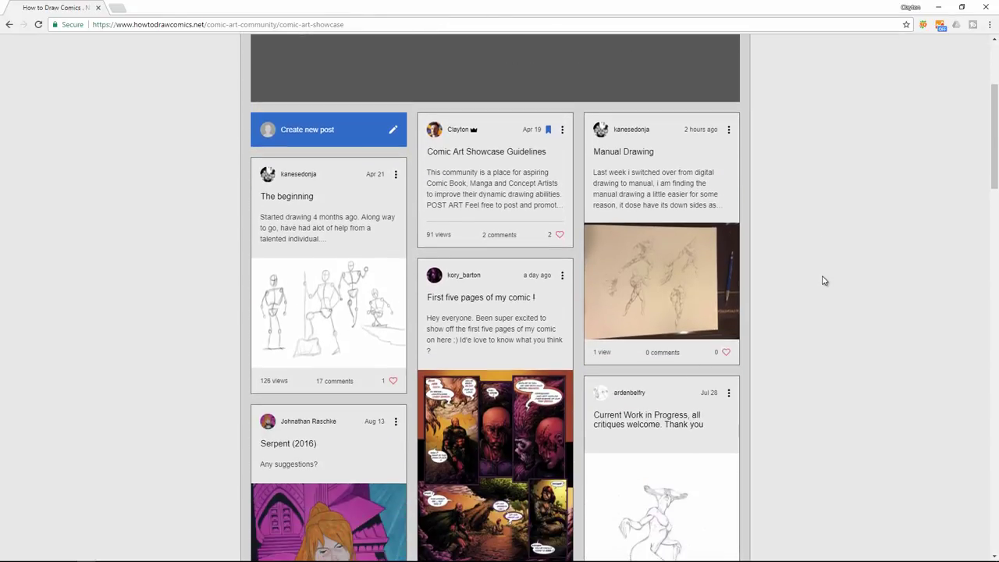
scroll(824, 280, down, 4)
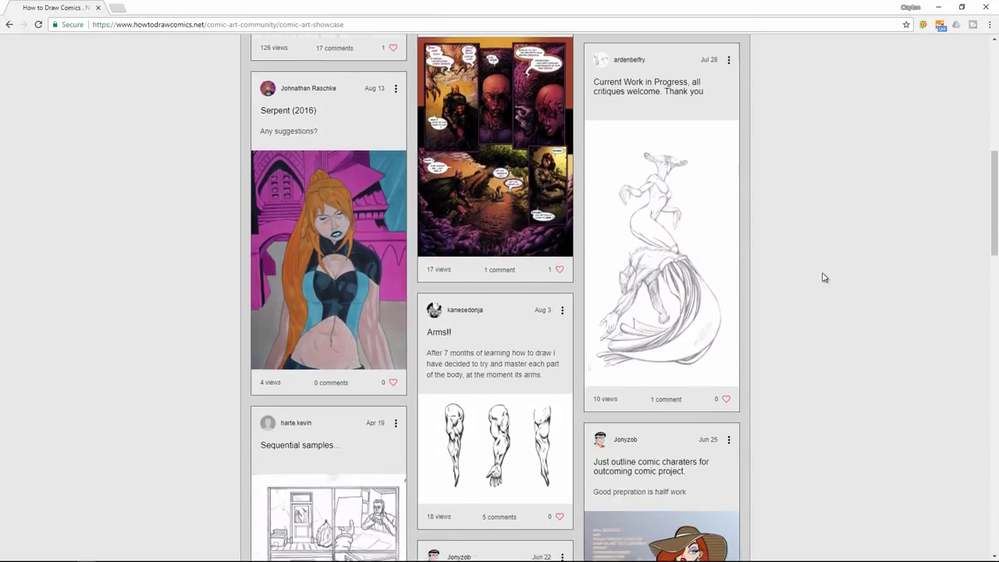
scroll(825, 277, down, 5)
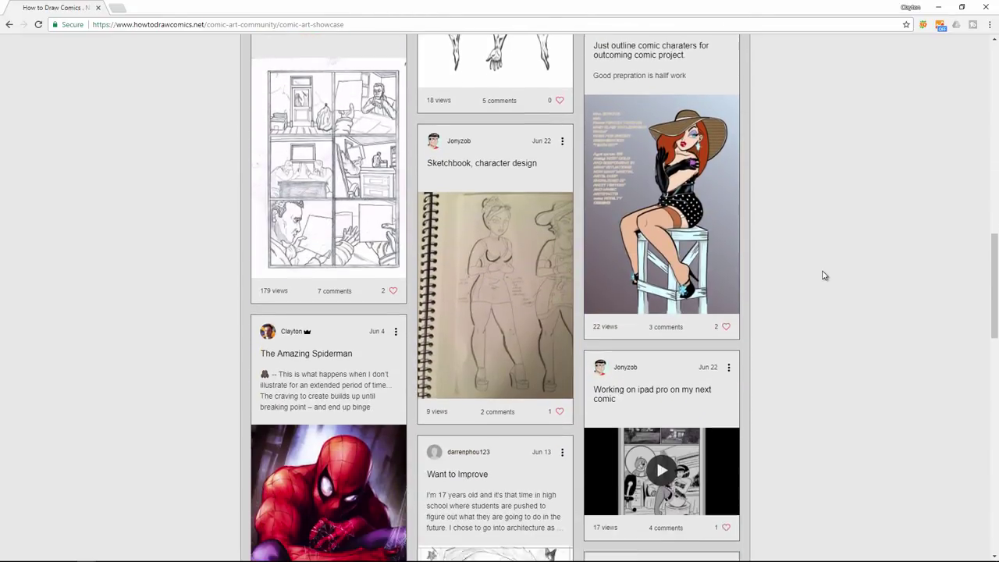
scroll(825, 276, down, 6)
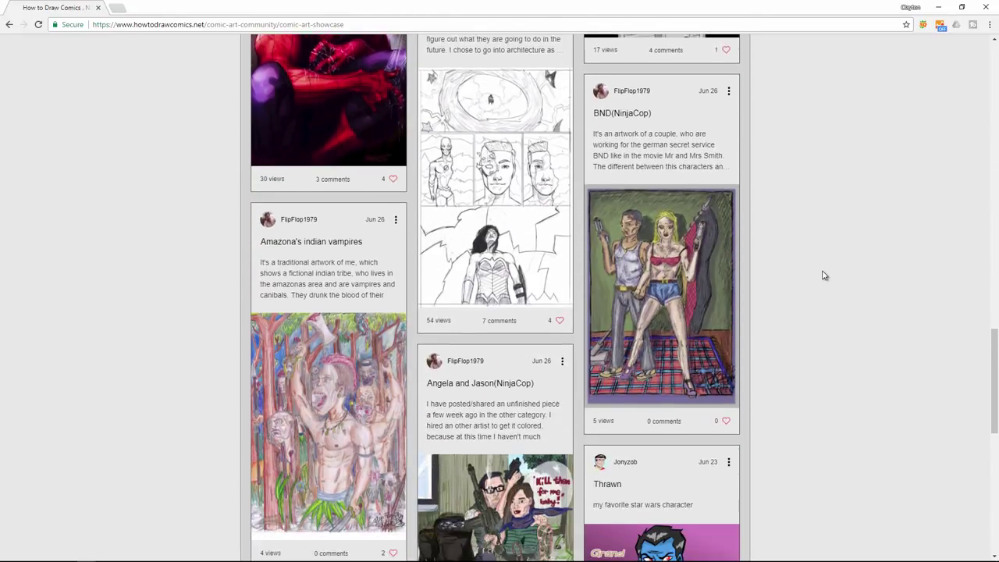
scroll(824, 276, down, 4)
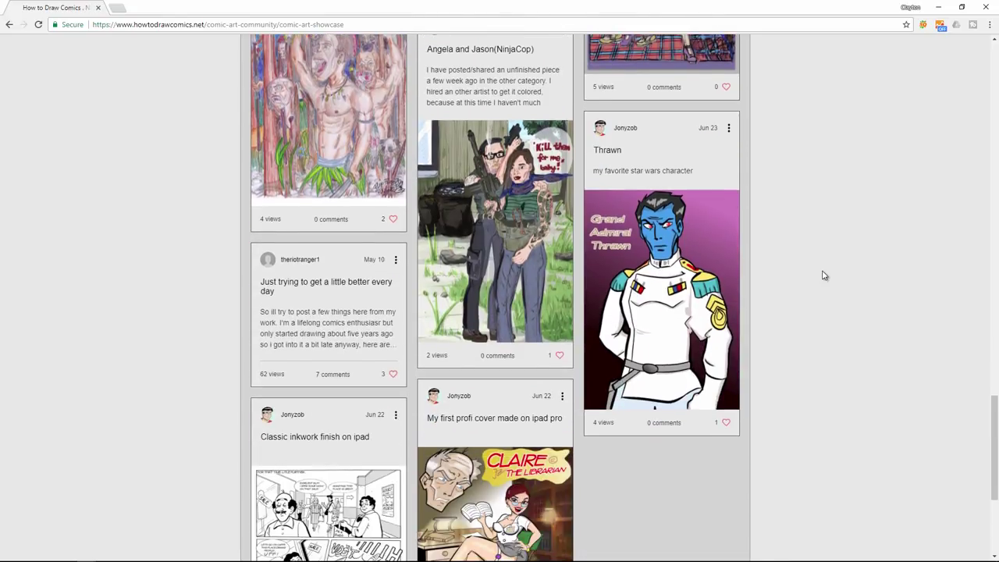
scroll(818, 351, down, 4)
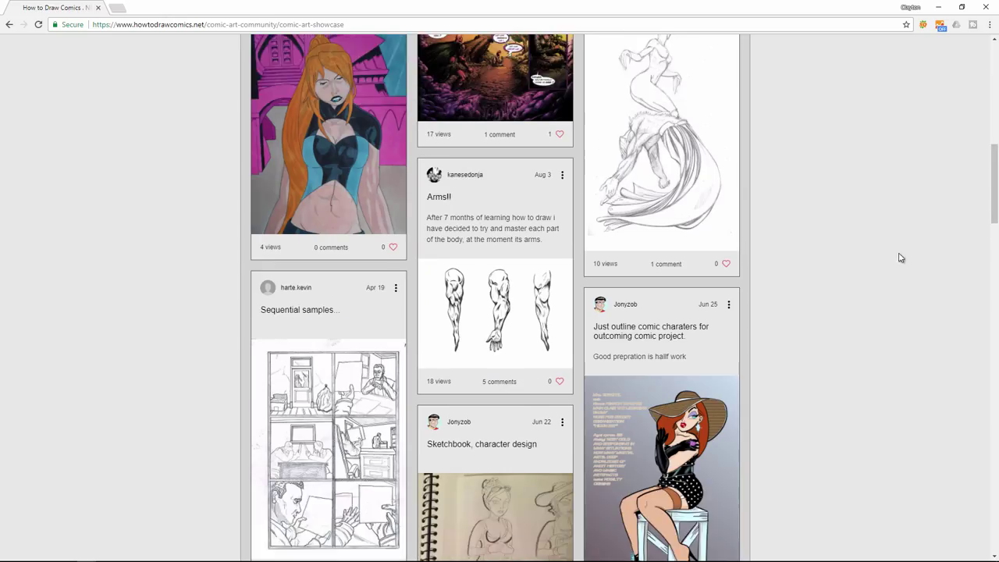